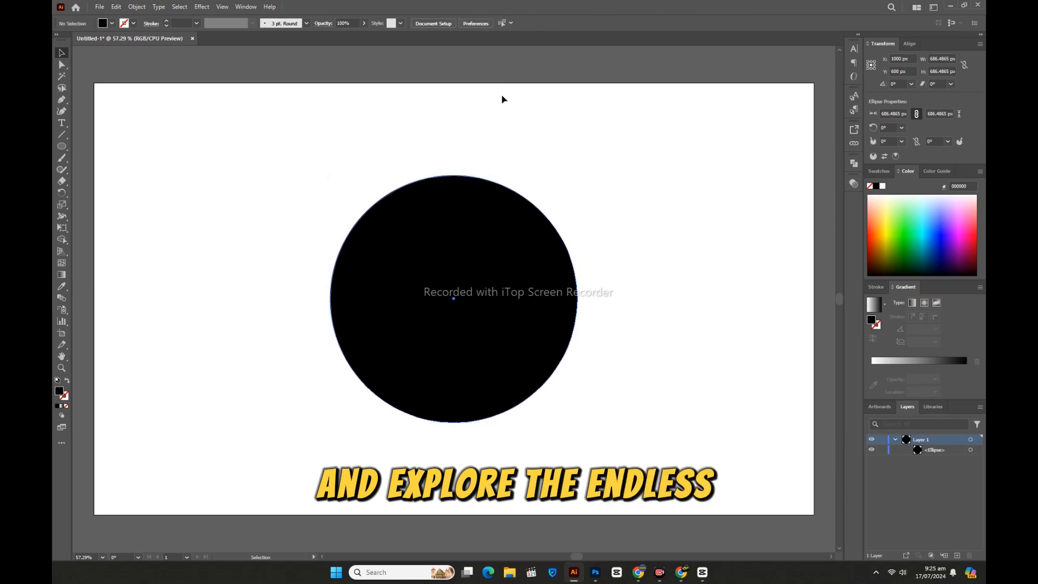
Step: Duplicate the black circle in front of itself and fill the copy with light gray
{"action": "left_click", "coordinate": [443, 216]}
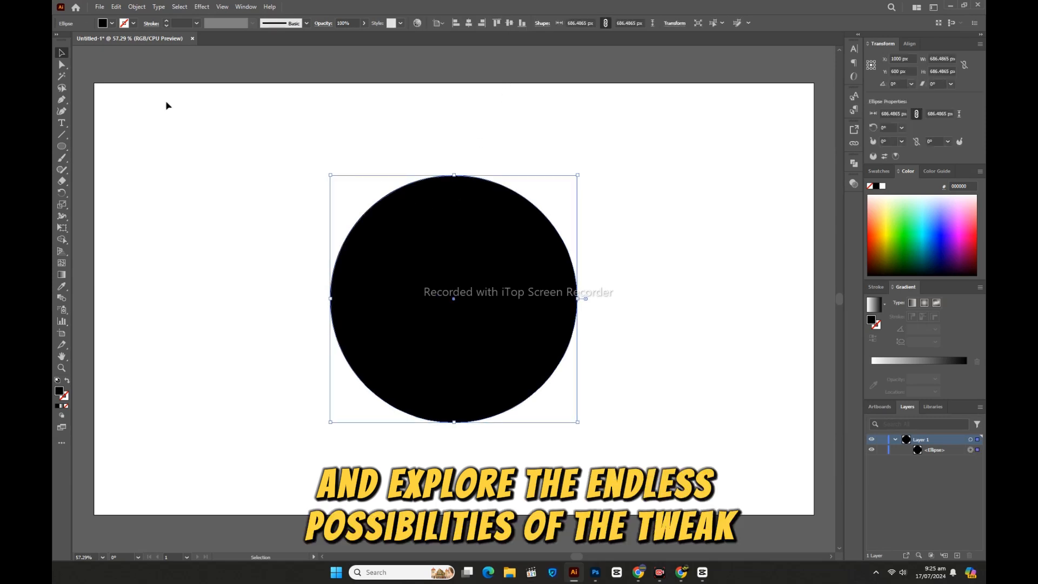
{"action": "left_click", "coordinate": [116, 7]}
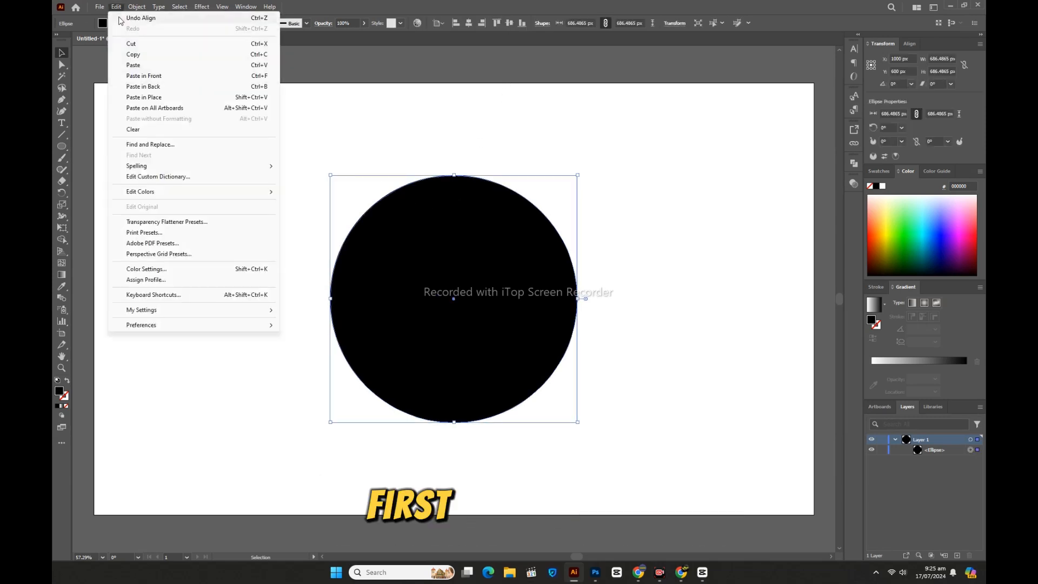
{"action": "left_click", "coordinate": [134, 56]}
{"action": "left_click", "coordinate": [117, 7]}
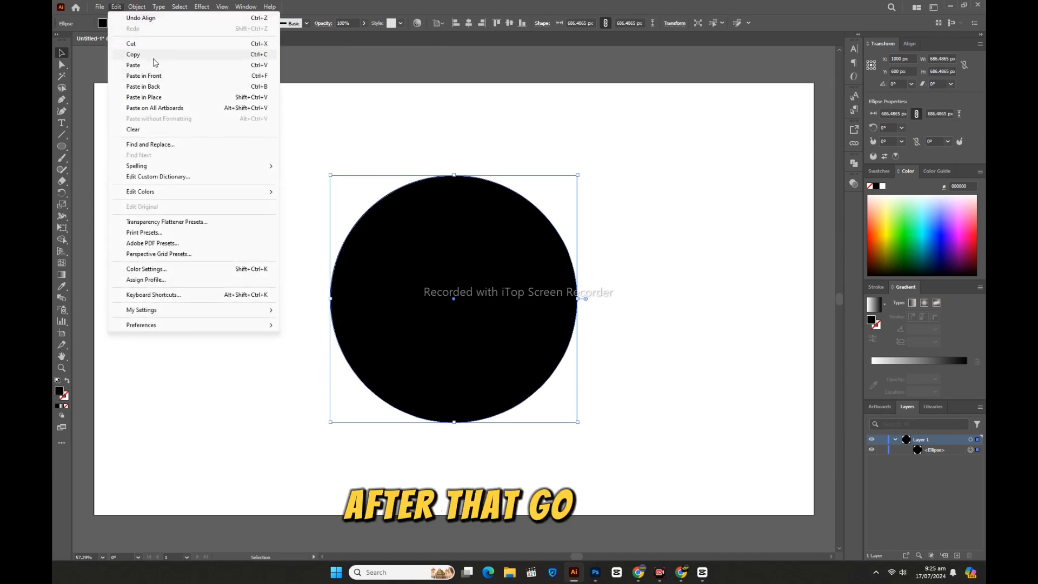
{"action": "left_click", "coordinate": [153, 77]}
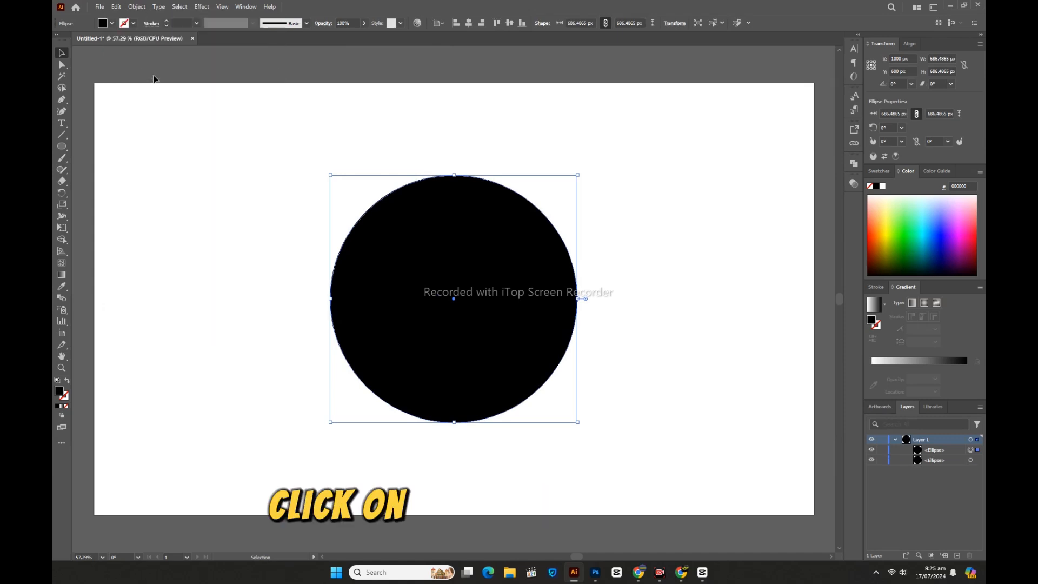
{"action": "left_click", "coordinate": [102, 24]}
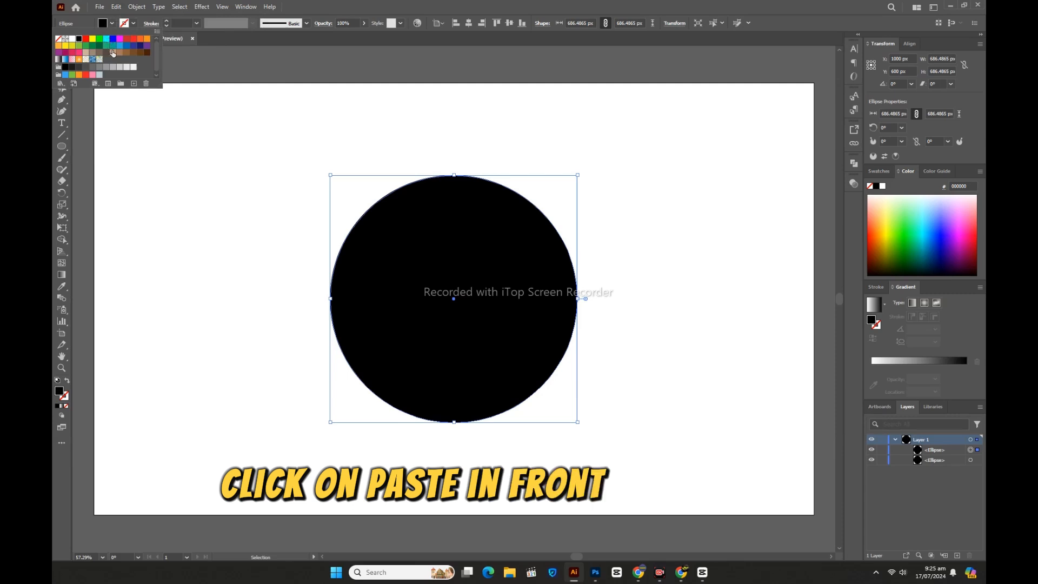
{"action": "left_click", "coordinate": [114, 68]}
Step: Apply an Offset Path effect of -35 px to the gray circle
{"action": "left_click", "coordinate": [202, 7]}
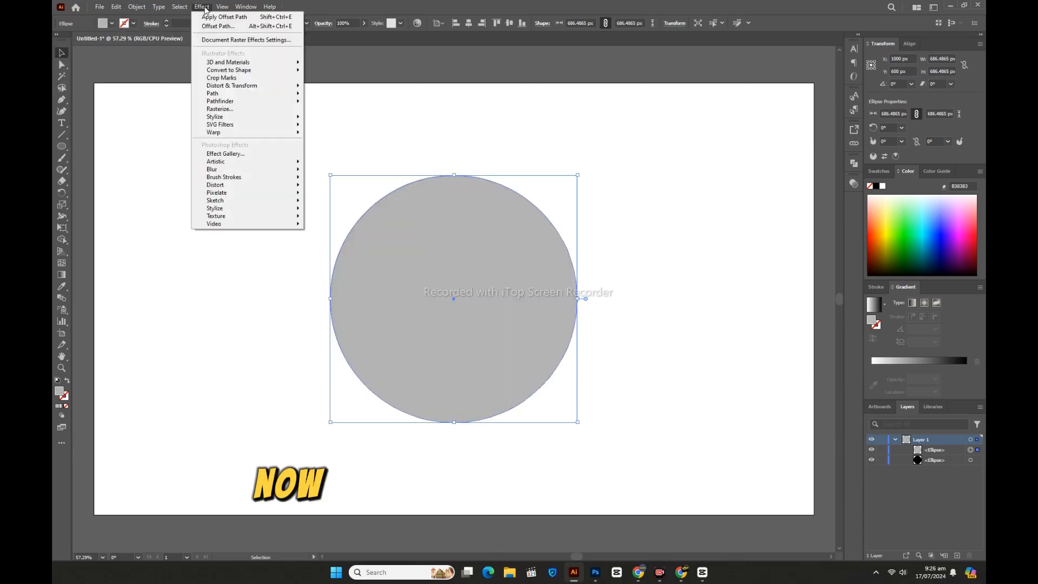
{"action": "mouse_move", "coordinate": [238, 96]}
{"action": "left_click", "coordinate": [330, 96]}
{"action": "key", "text": "Down"}
{"action": "key", "text": "Down"}
{"action": "key", "text": "Down"}
{"action": "key", "text": "Down"}
{"action": "key", "text": "Down"}
{"action": "key", "text": "Down"}
{"action": "key", "text": "Down"}
{"action": "key", "text": "Down"}
{"action": "key", "text": "Down"}
{"action": "key", "text": "Down"}
{"action": "key", "text": "Down"}
{"action": "key", "text": "Down"}
{"action": "key", "text": "Down"}
{"action": "key", "text": "Down"}
{"action": "key", "text": "Down"}
{"action": "key", "text": "Down"}
{"action": "key", "text": "Down"}
{"action": "key", "text": "Down"}
{"action": "key", "text": "Down"}
{"action": "key", "text": "Down"}
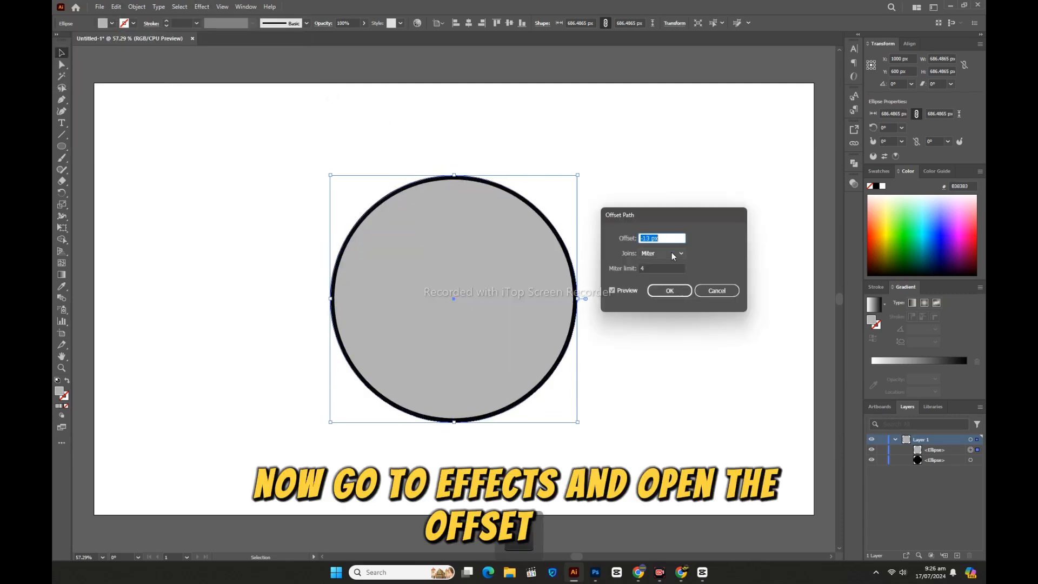
{"action": "key", "text": "Down"}
{"action": "key", "text": "Down"}
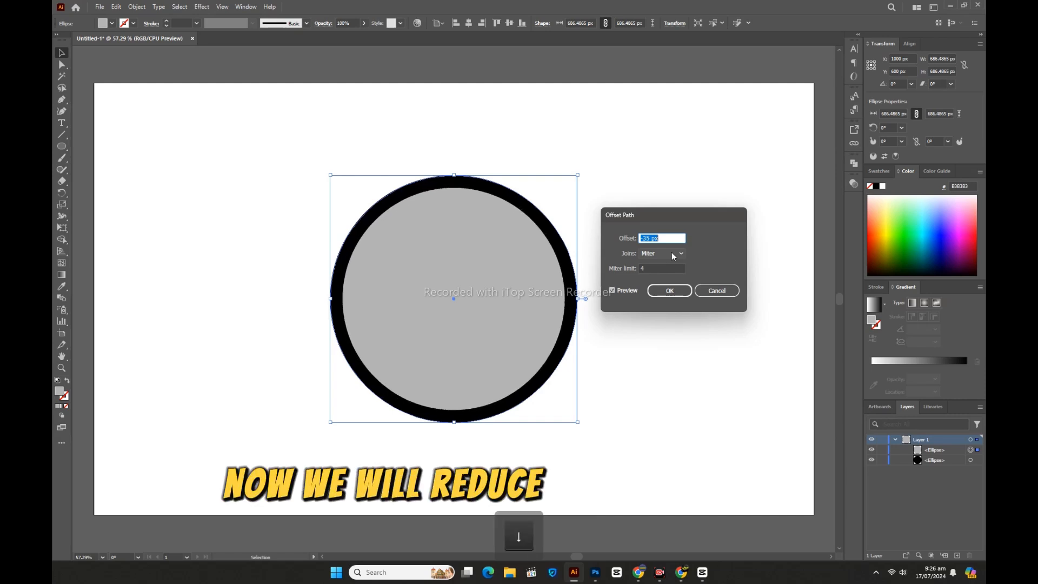
{"action": "left_click", "coordinate": [779, 551]}
{"action": "left_click", "coordinate": [695, 556]}
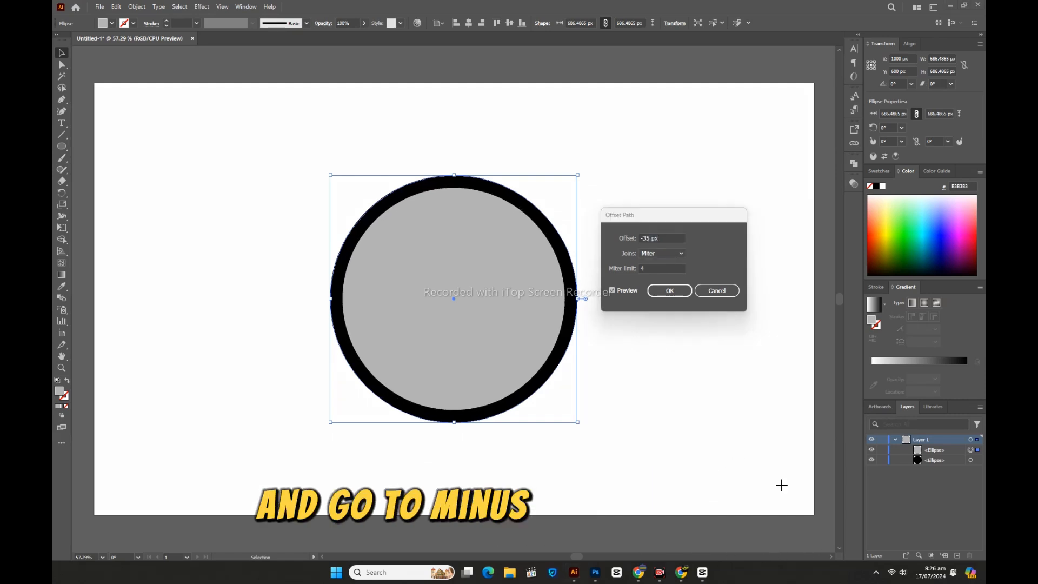
{"action": "left_click_drag", "start_coordinate": [781, 485], "coordinate": [662, 238]}
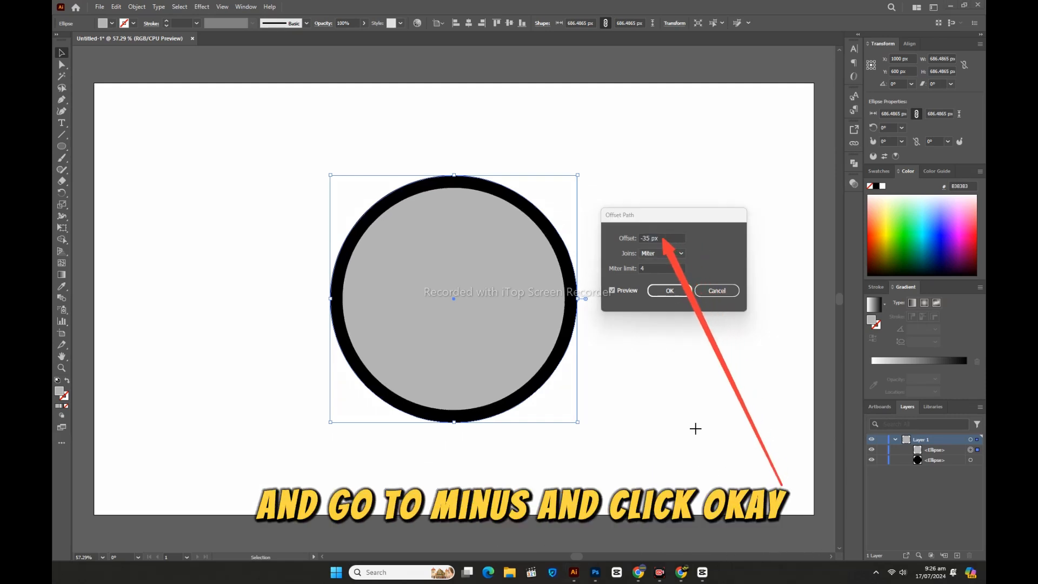
{"action": "left_click", "coordinate": [683, 291]}
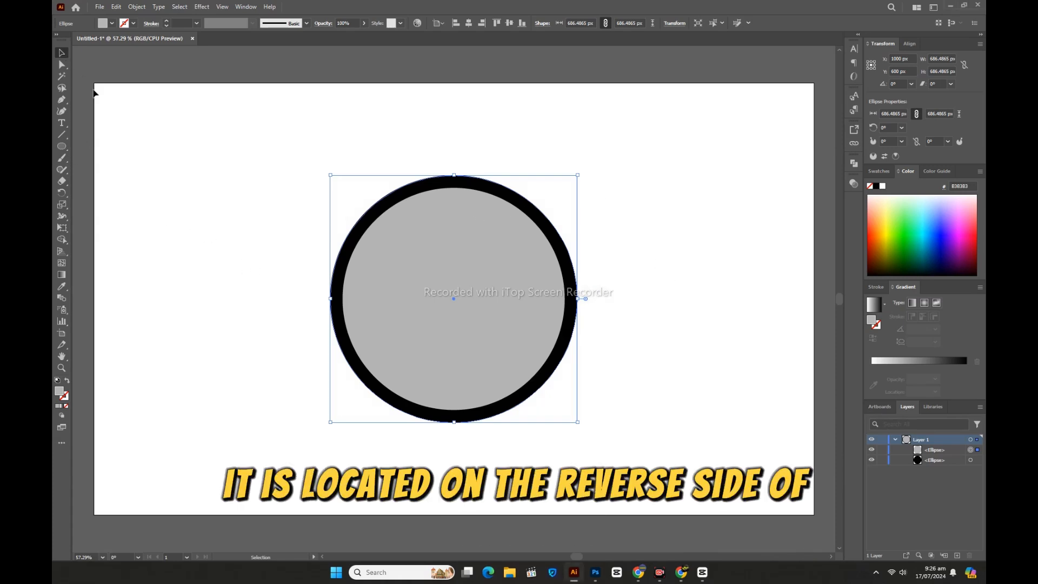
Step: Set the Rectangular Grid tool options to 20 horizontal and 20 vertical dividers
{"action": "left_click", "coordinate": [162, 162]}
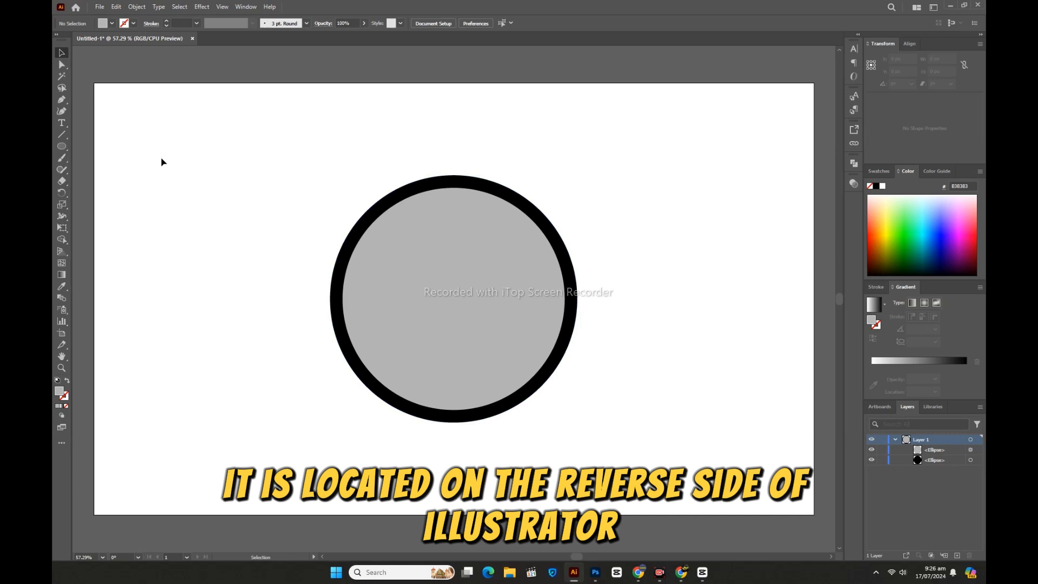
{"action": "left_click", "coordinate": [63, 135]}
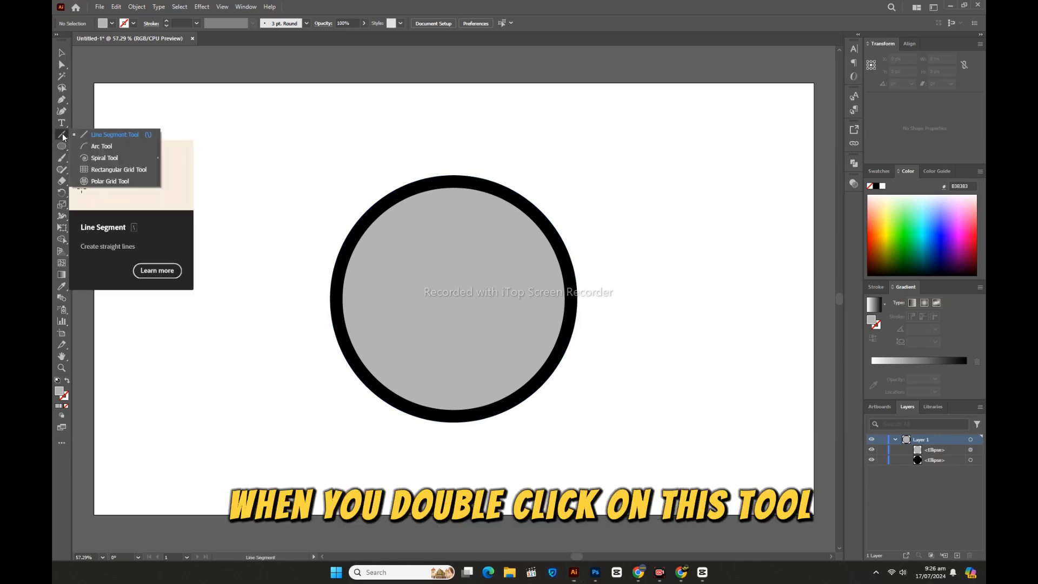
{"action": "left_click", "coordinate": [106, 170]}
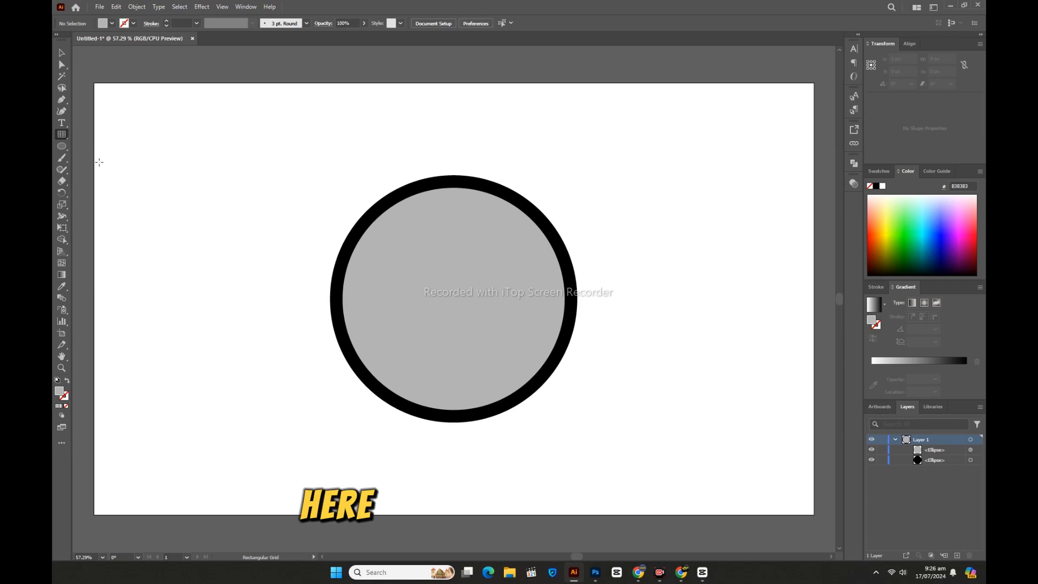
{"action": "double_click", "coordinate": [63, 135]}
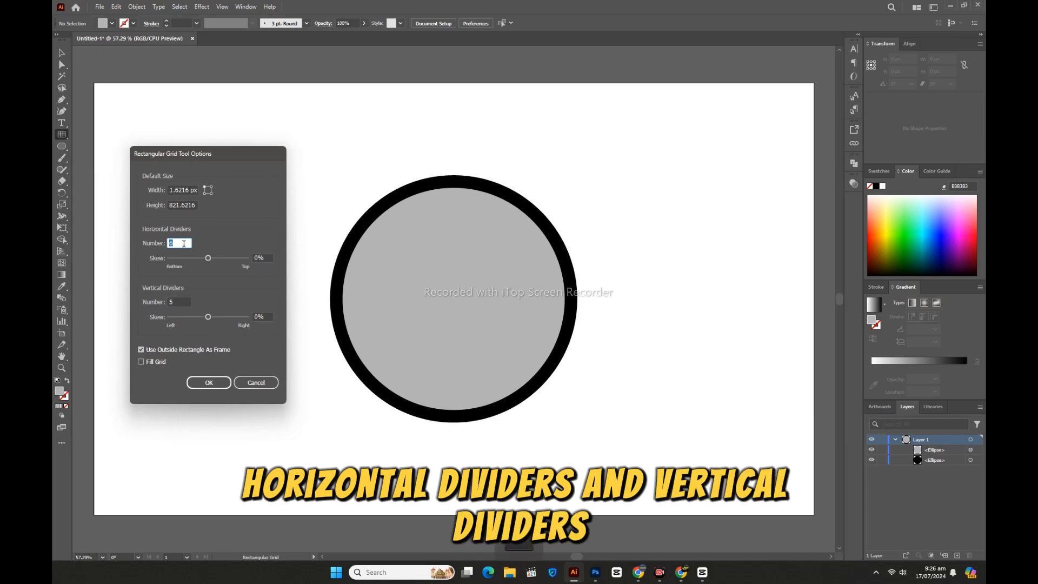
{"action": "key", "text": "Up"}
{"action": "key", "text": "Up"}
{"action": "key", "text": "Up"}
{"action": "key", "text": "Up"}
{"action": "key", "text": "Up"}
{"action": "key", "text": "Up"}
{"action": "key", "text": "Up"}
{"action": "key", "text": "Up"}
{"action": "key", "text": "Up"}
{"action": "key", "text": "Up"}
{"action": "key", "text": "Up"}
{"action": "key", "text": "Up"}
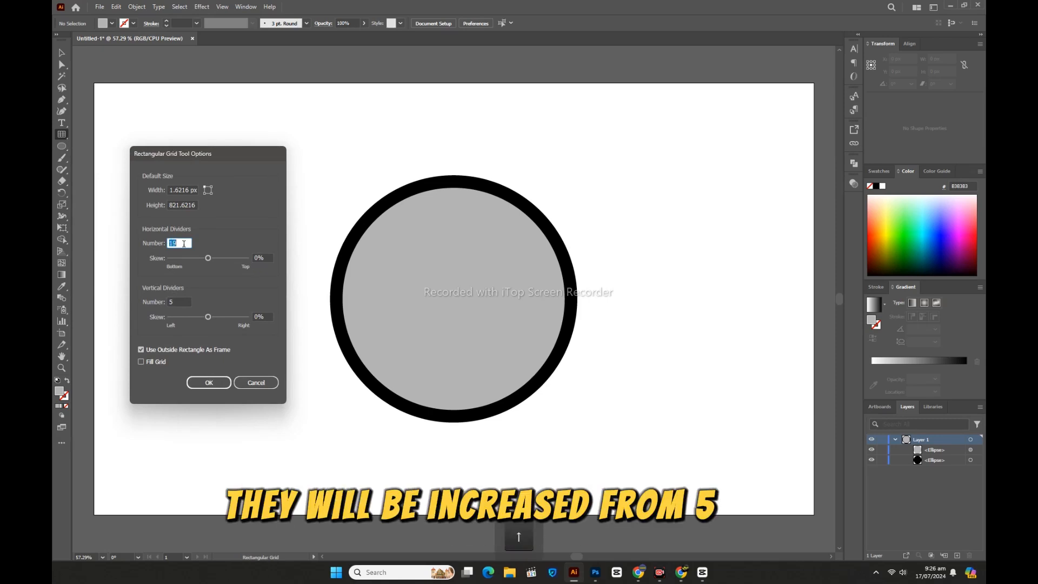
{"action": "left_click", "coordinate": [186, 302]}
{"action": "key", "text": "Up"}
{"action": "key", "text": "Up"}
{"action": "key", "text": "Up"}
{"action": "key", "text": "Up"}
{"action": "key", "text": "Up"}
{"action": "key", "text": "Up"}
{"action": "key", "text": "Up"}
{"action": "key", "text": "Up"}
{"action": "key", "text": "Up"}
{"action": "key", "text": "Up"}
{"action": "key", "text": "Up"}
{"action": "key", "text": "Up"}
{"action": "key", "text": "Up"}
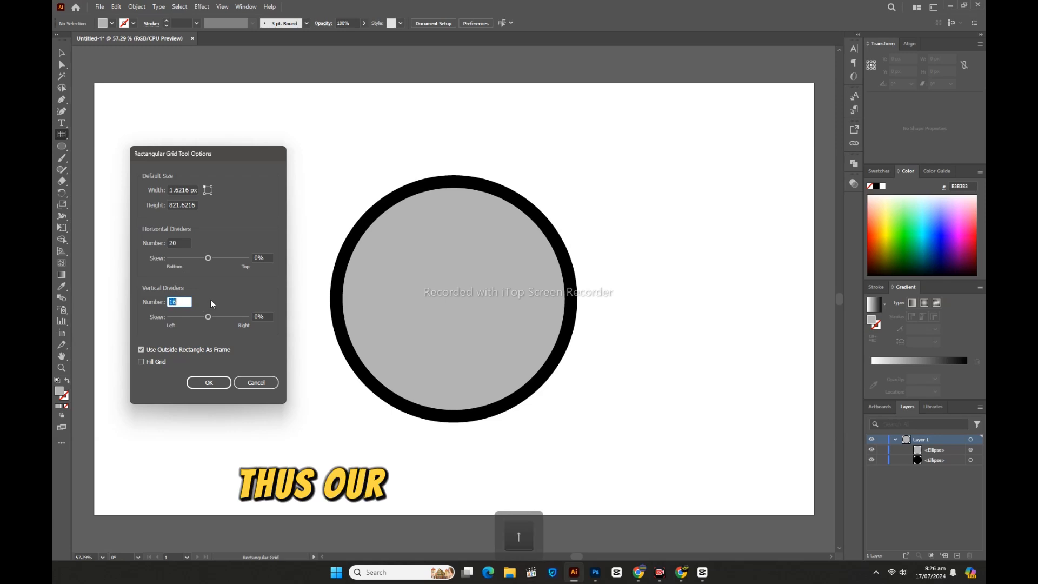
{"action": "key", "text": "Up"}
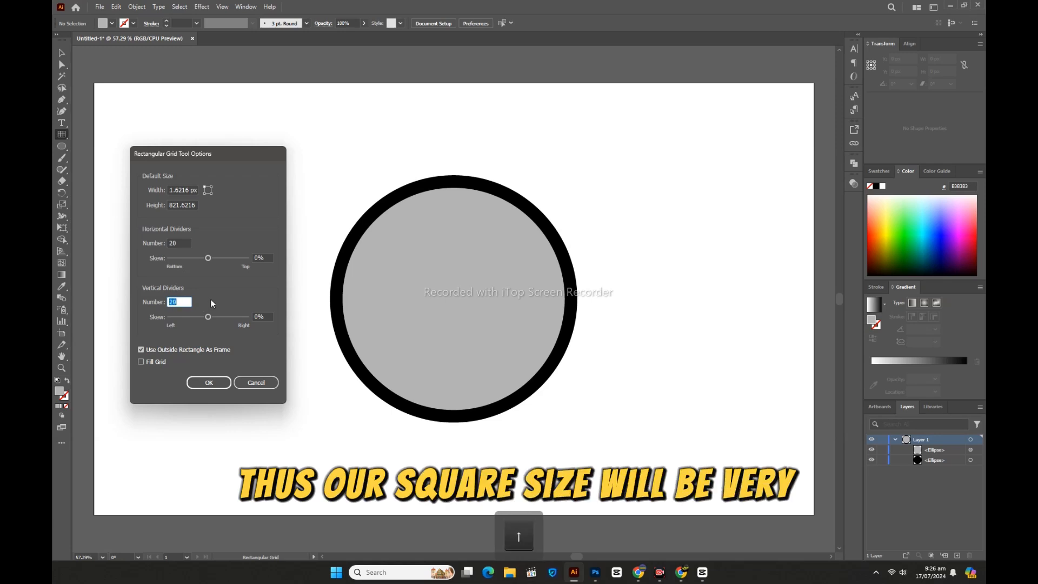
{"action": "left_click", "coordinate": [218, 385]}
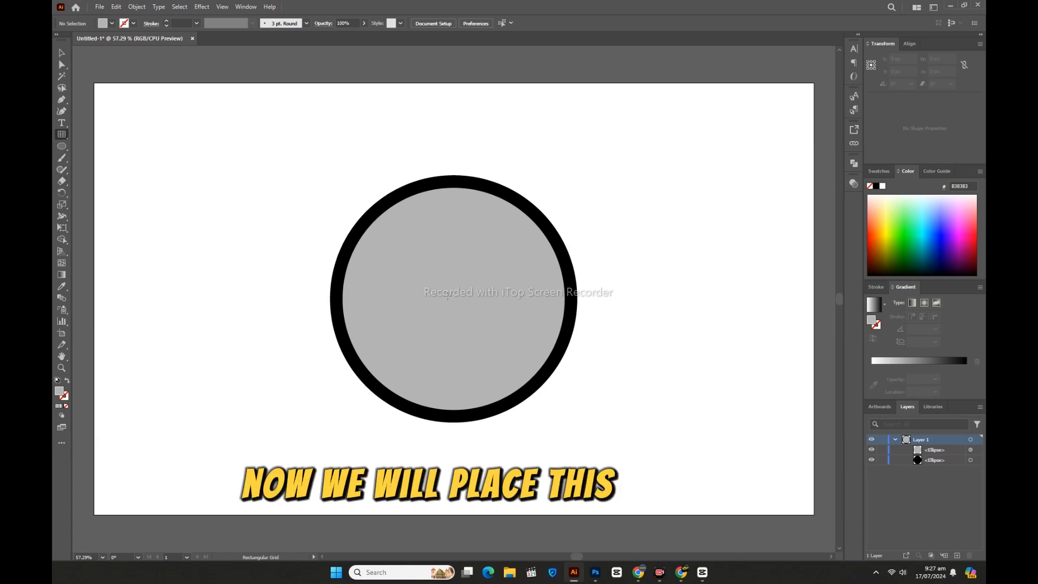
Step: Draw a square grid over the circle from its centre and give the grid a black stroke
{"action": "left_click_drag", "start_coordinate": [448, 296], "coordinate": [329, 179]}
{"action": "key", "text": "v"}
{"action": "left_click", "coordinate": [134, 23]}
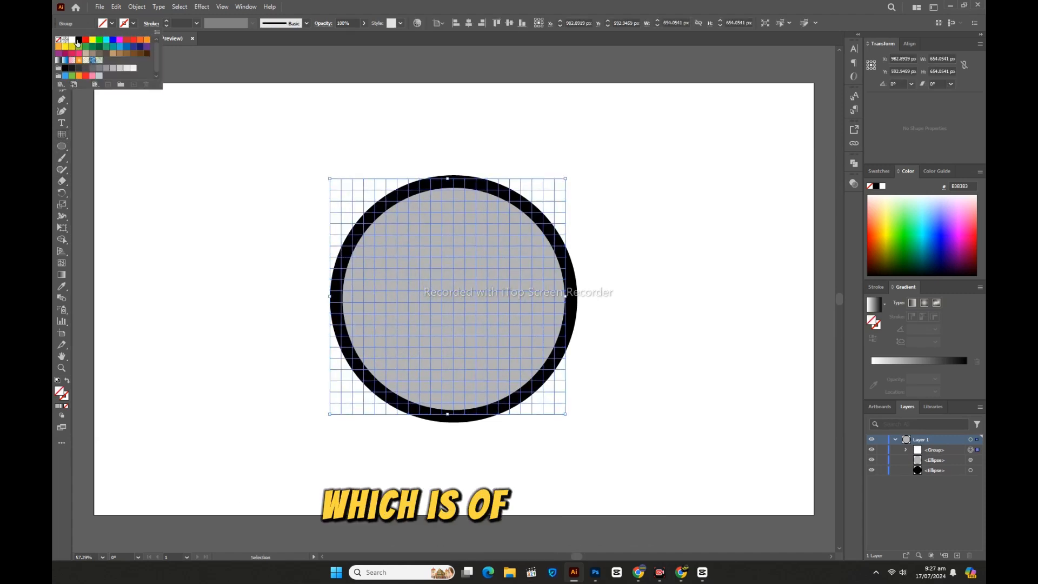
{"action": "left_click", "coordinate": [84, 40]}
Step: Select all shapes and align them to each other's horizontal and vertical centres
{"action": "left_click", "coordinate": [313, 172]}
{"action": "left_click_drag", "start_coordinate": [270, 143], "coordinate": [647, 435]}
{"action": "left_click", "coordinate": [468, 24]}
{"action": "left_click", "coordinate": [512, 25]}
{"action": "left_click", "coordinate": [627, 190]}
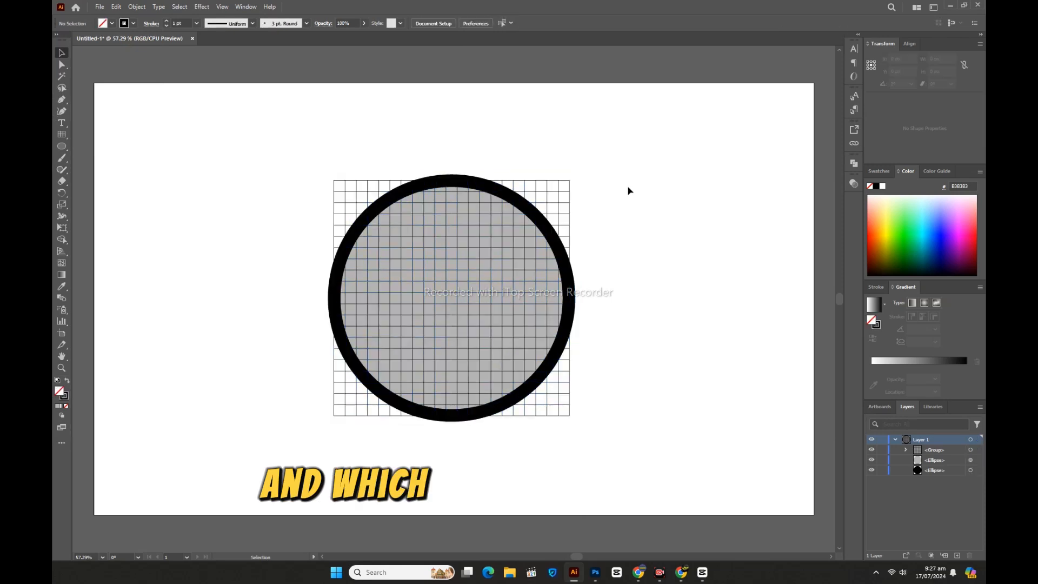
Step: Lock the black base circle and raise the grid's stroke weight to 10 pt
{"action": "left_click", "coordinate": [882, 470]}
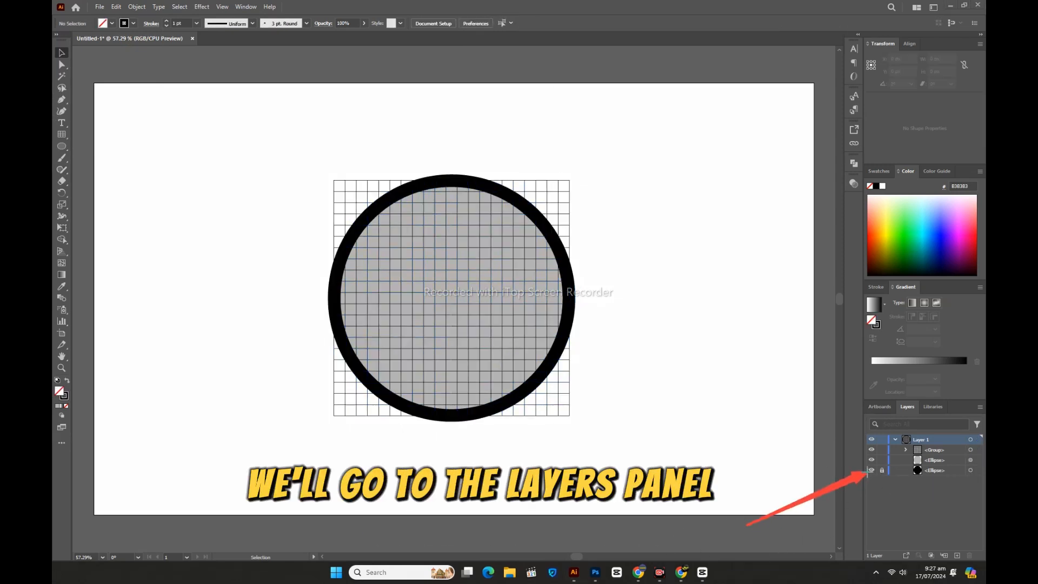
{"action": "left_click", "coordinate": [568, 208]}
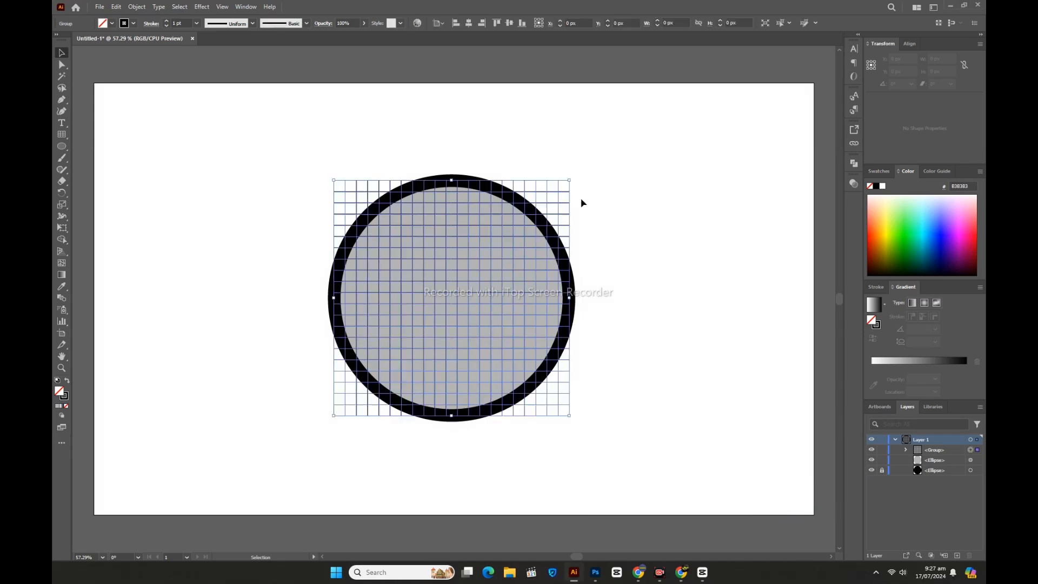
{"action": "left_click", "coordinate": [167, 20]}
{"action": "left_click", "coordinate": [167, 20]}
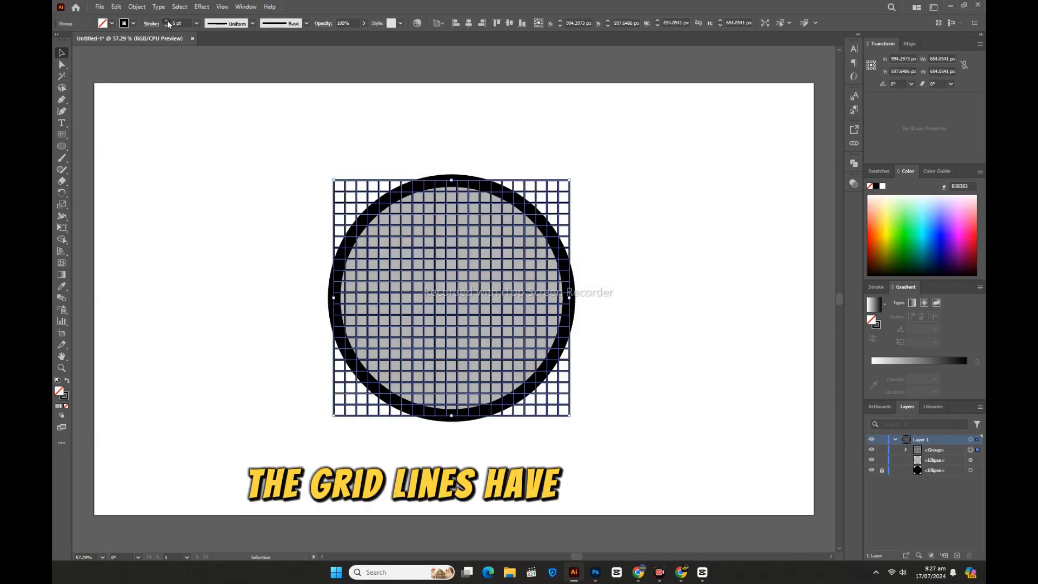
{"action": "left_click", "coordinate": [167, 20]}
{"action": "left_click", "coordinate": [167, 20]}
{"action": "left_click", "coordinate": [167, 20]}
{"action": "left_click", "coordinate": [167, 21]}
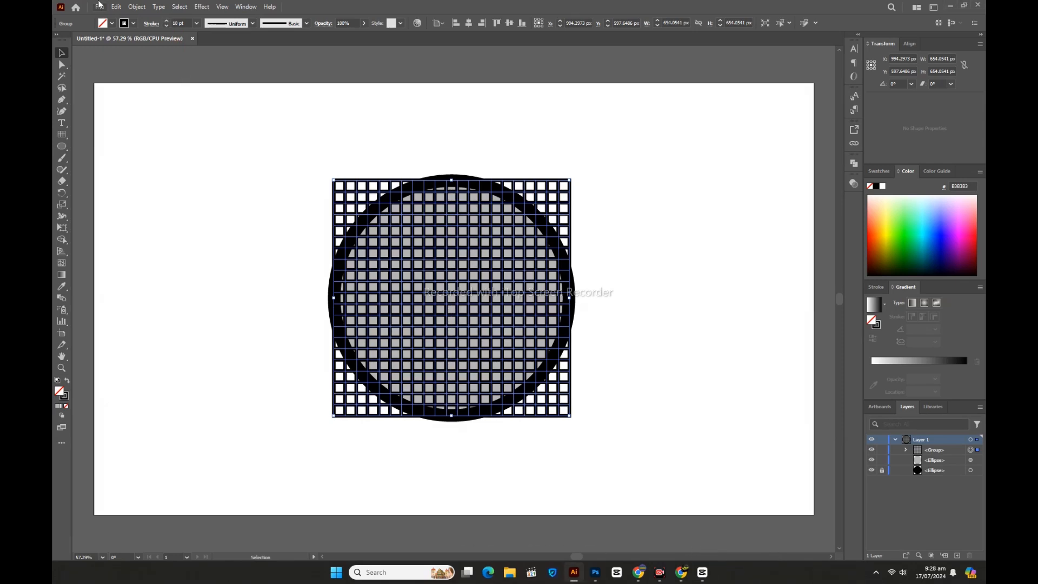
Step: Expand the grid so its strokes become filled shapes
{"action": "left_click", "coordinate": [136, 6]}
{"action": "left_click", "coordinate": [161, 135]}
{"action": "left_click", "coordinate": [493, 340]}
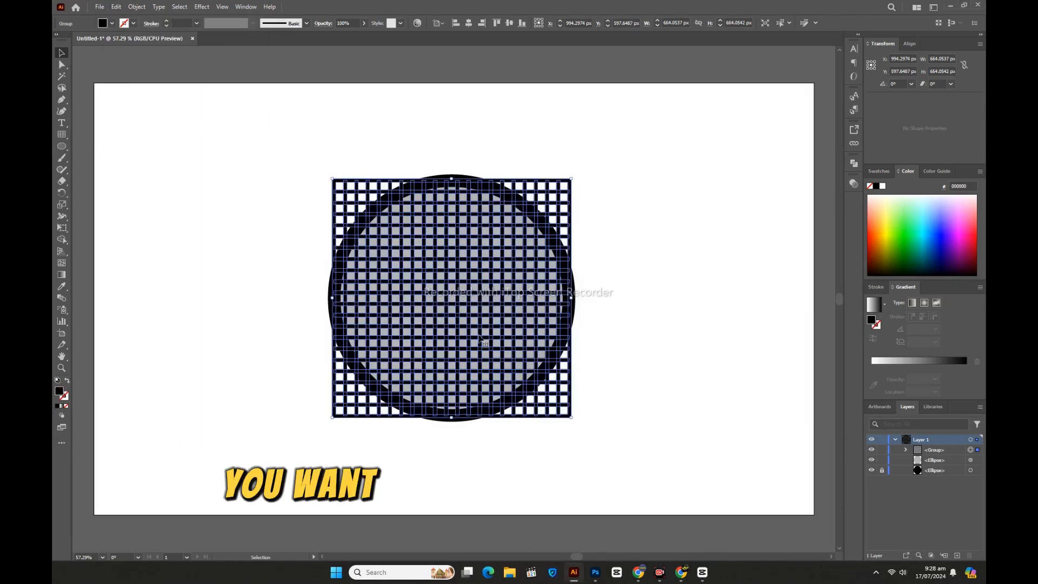
{"action": "key", "text": "ctrl+shift+a"}
{"action": "left_click_drag", "start_coordinate": [370, 197], "coordinate": [532, 197]}
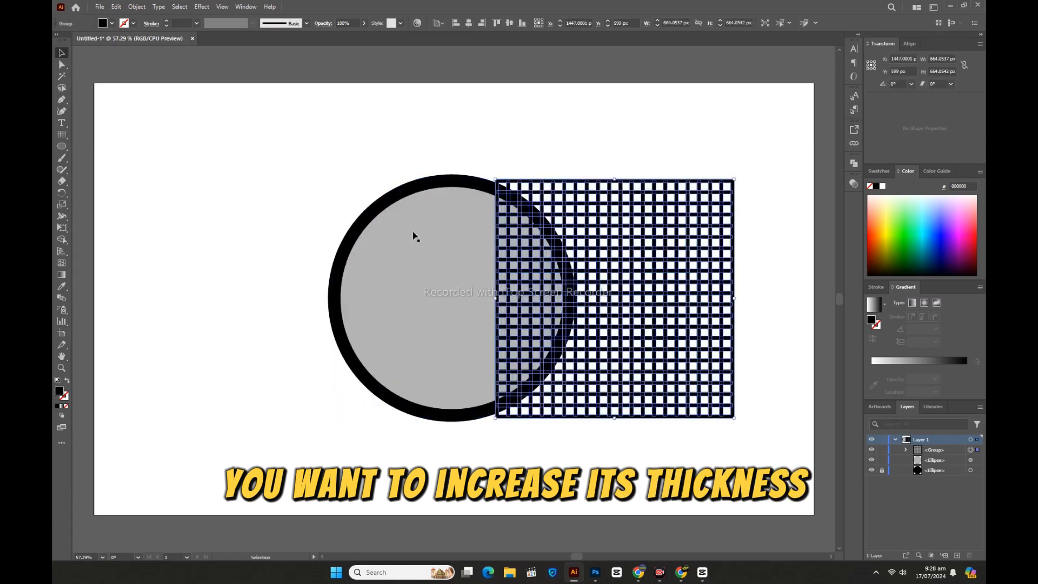
{"action": "left_click_drag", "start_coordinate": [413, 233], "coordinate": [611, 234]}
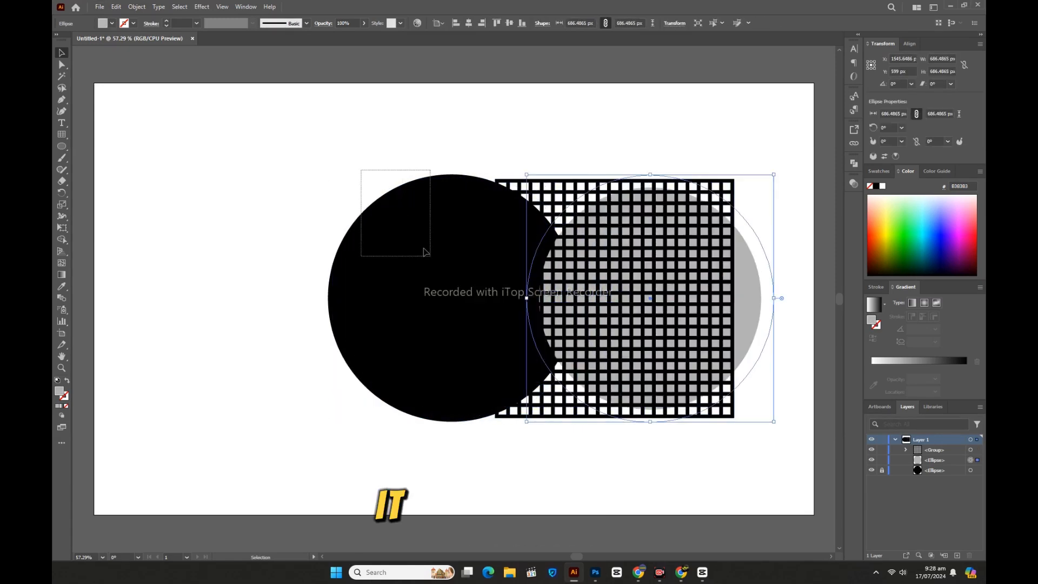
{"action": "left_click_drag", "start_coordinate": [425, 252], "coordinate": [425, 252]}
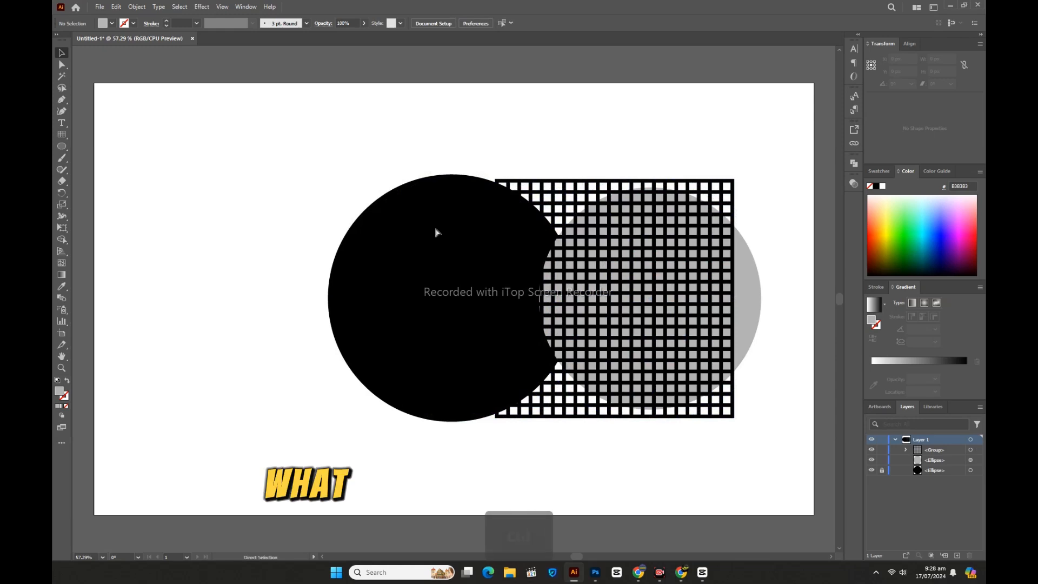
{"action": "key", "text": "ctrl+z"}
{"action": "key", "text": "ctrl+z"}
{"action": "left_click", "coordinate": [372, 148]}
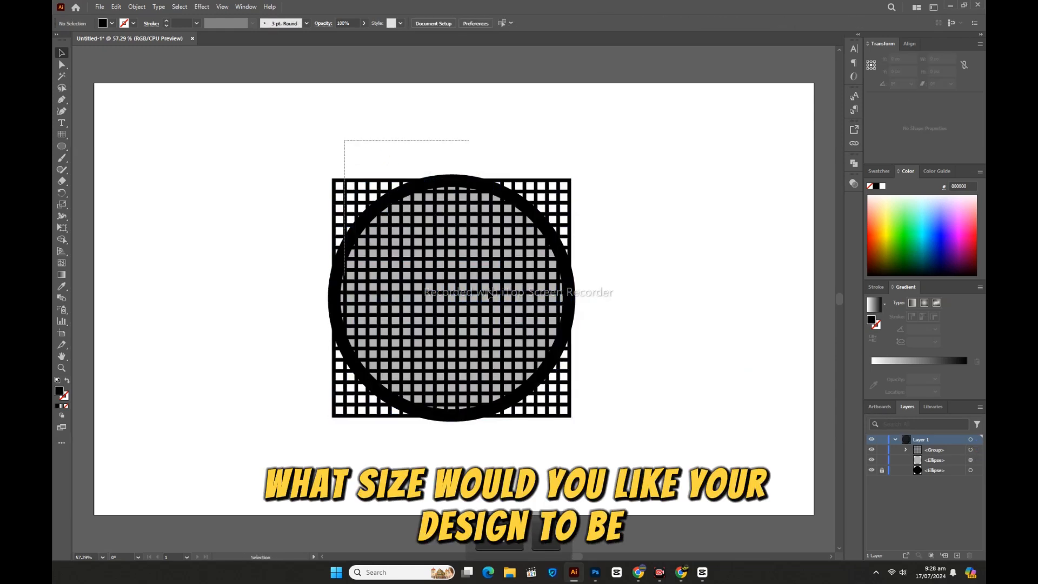
Step: Subtract the grid from the gray circle with Pathfinder Minus Front, then unlock all objects
{"action": "left_click_drag", "start_coordinate": [490, 295], "coordinate": [584, 428]}
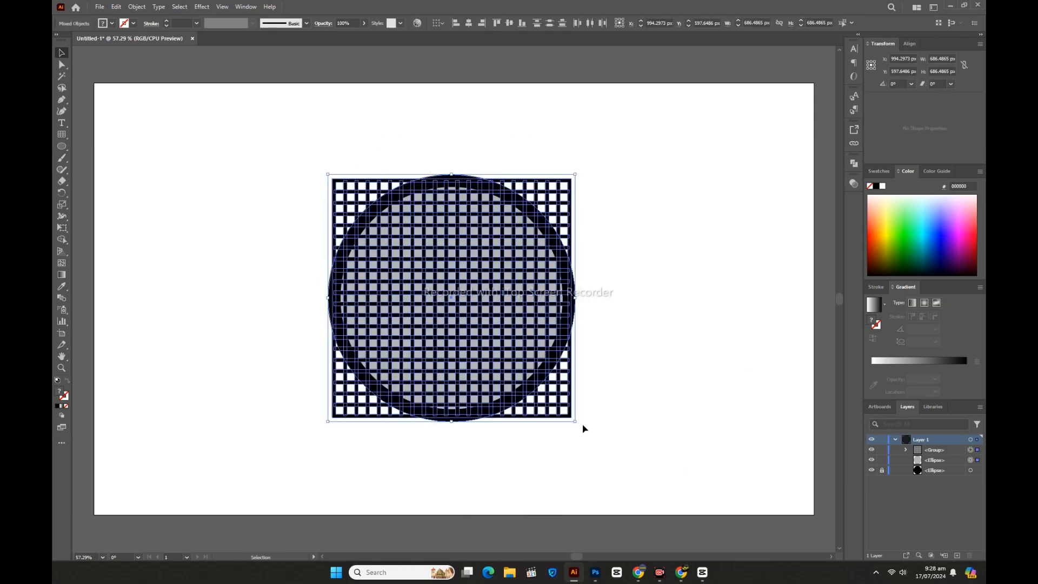
{"action": "left_click", "coordinate": [853, 164]}
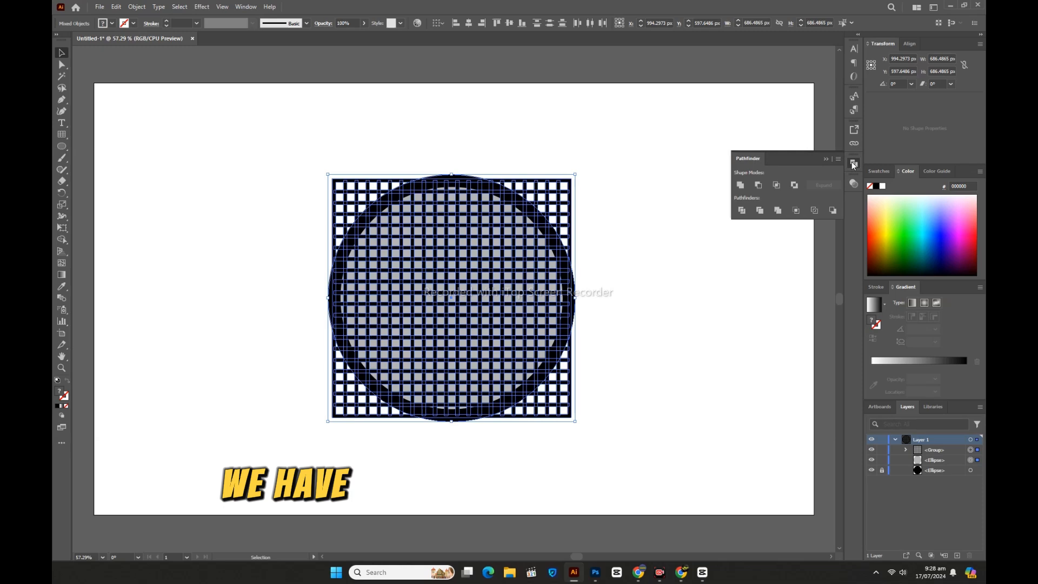
{"action": "left_click", "coordinate": [759, 185]}
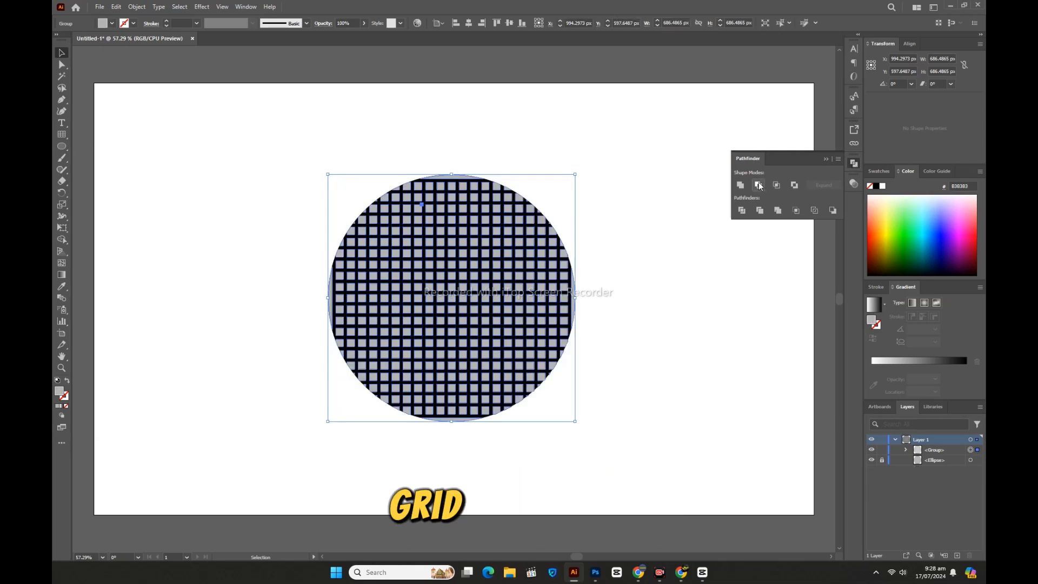
{"action": "left_click", "coordinate": [668, 216]}
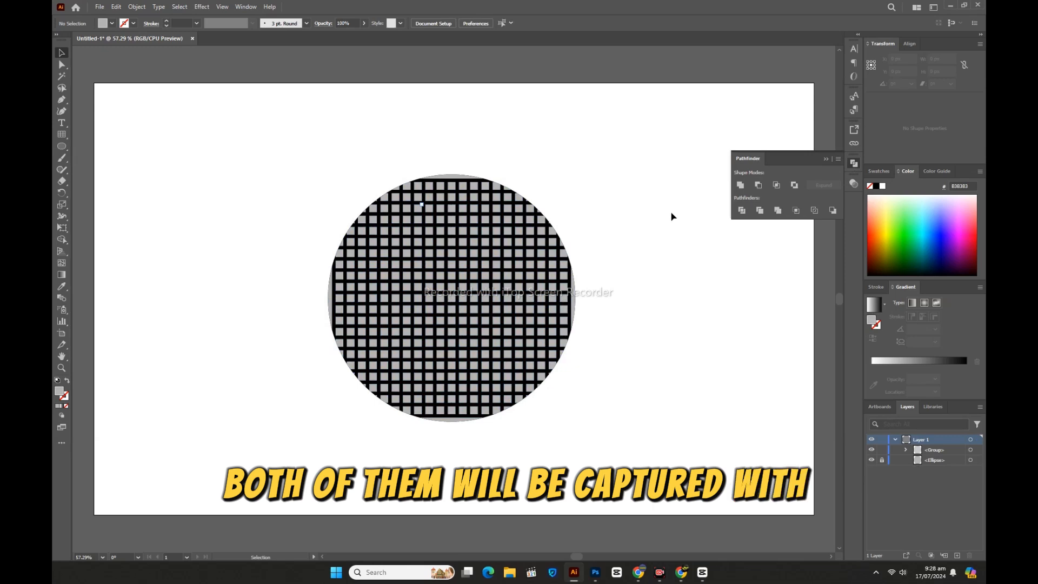
{"action": "key", "text": "ctrl+alt+2"}
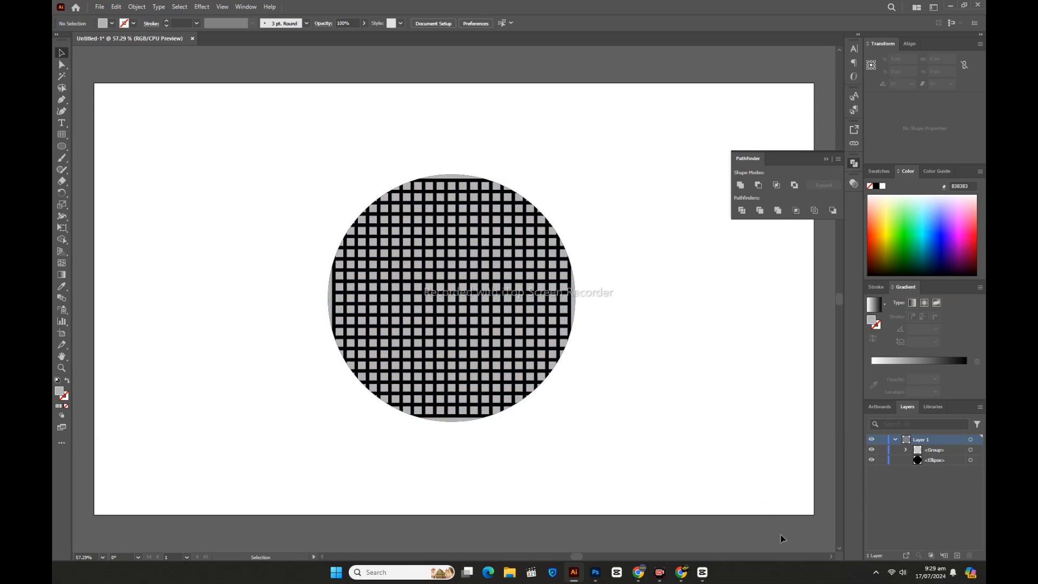
Step: Apply a Tweak distortion to the grid with horizontal and vertical amounts of 50%, relative
{"action": "left_click", "coordinate": [524, 304]}
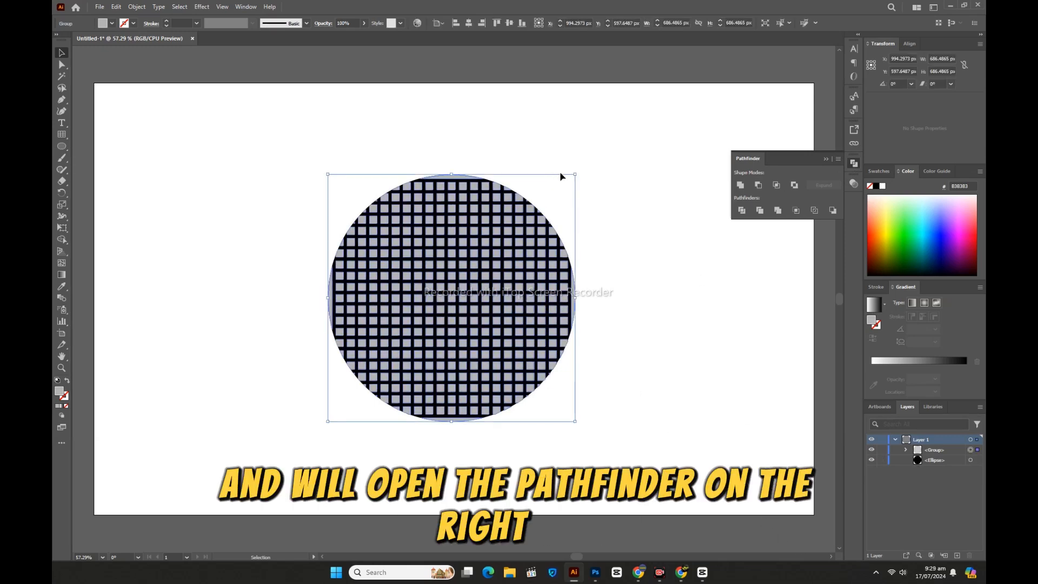
{"action": "left_click_drag", "start_coordinate": [575, 174], "coordinate": [567, 183]}
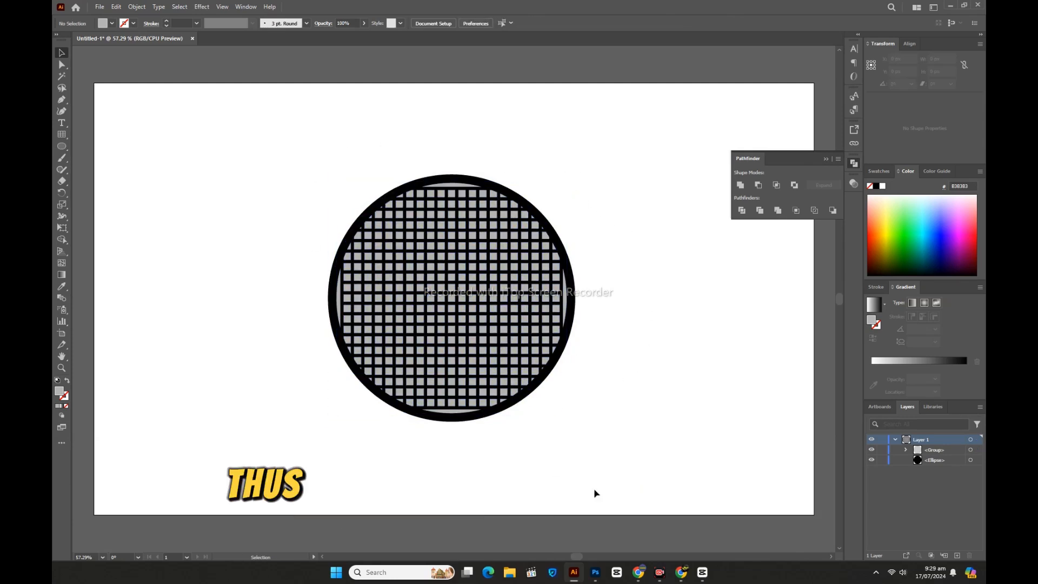
{"action": "left_click", "coordinate": [203, 8]}
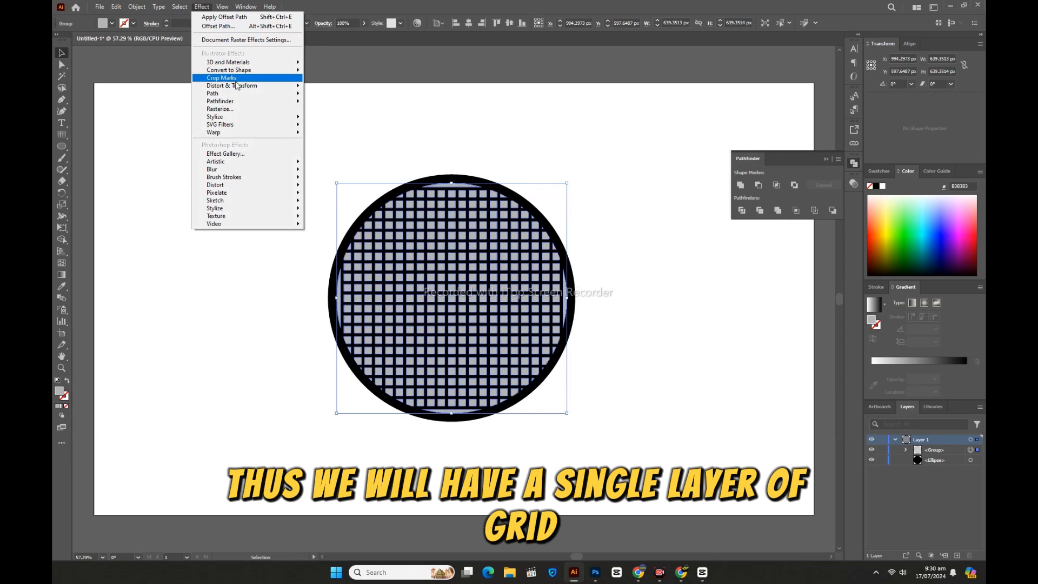
{"action": "mouse_move", "coordinate": [247, 88]}
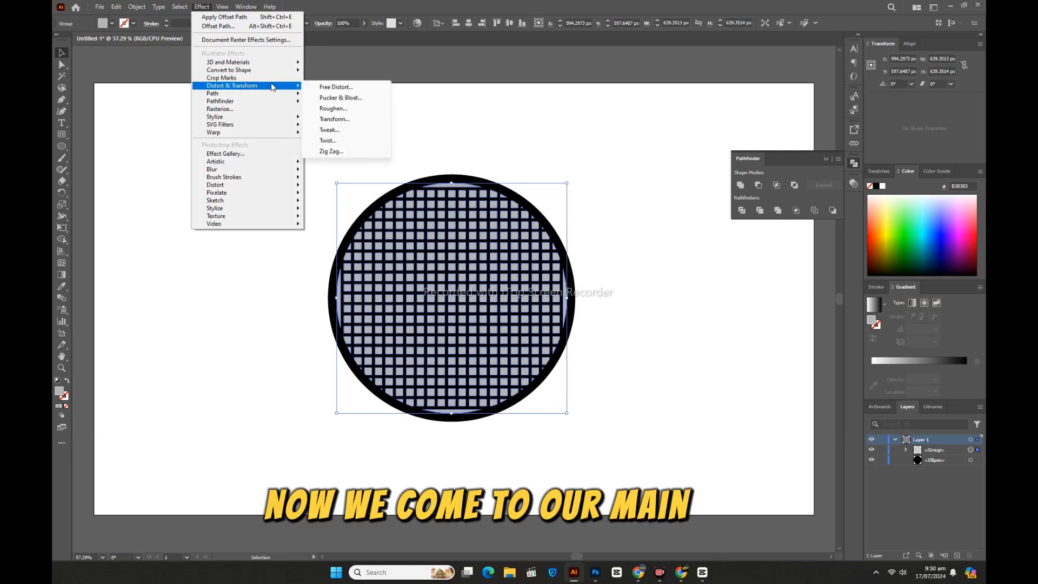
{"action": "left_click", "coordinate": [343, 133]}
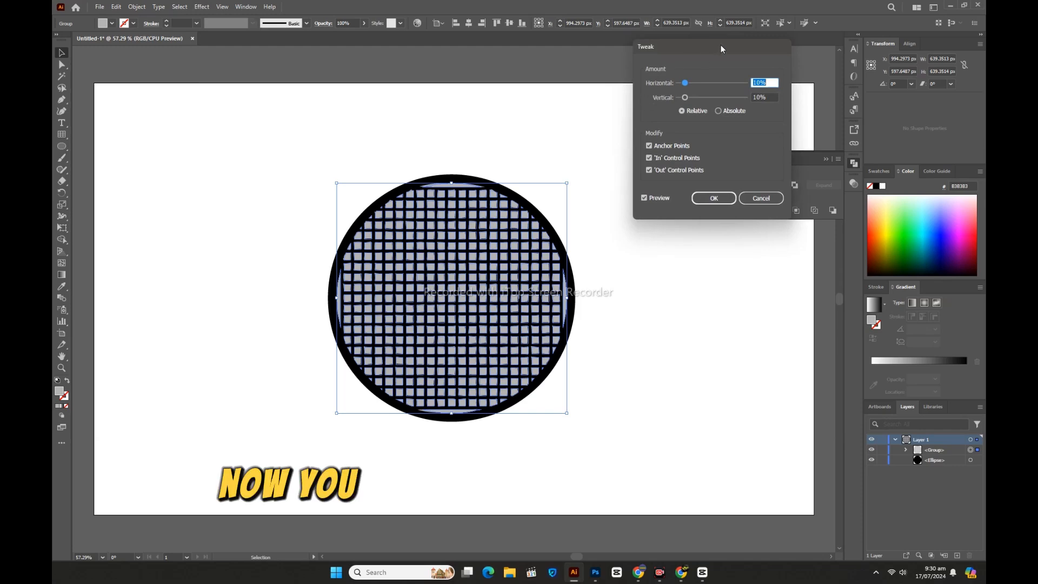
{"action": "left_click_drag", "start_coordinate": [721, 47], "coordinate": [257, 216]}
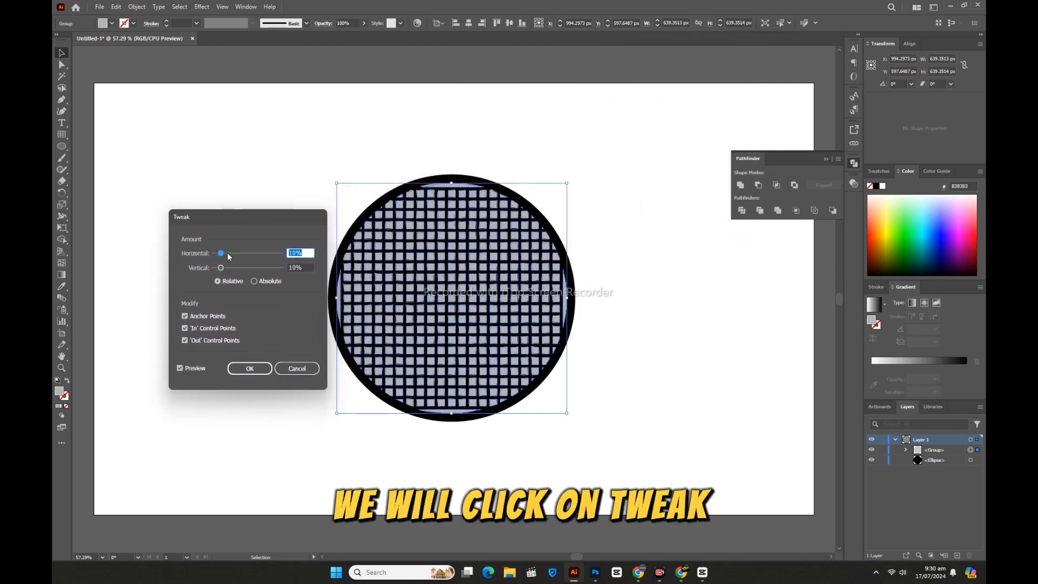
{"action": "left_click_drag", "start_coordinate": [227, 253], "coordinate": [241, 253]}
{"action": "left_click", "coordinate": [237, 268]}
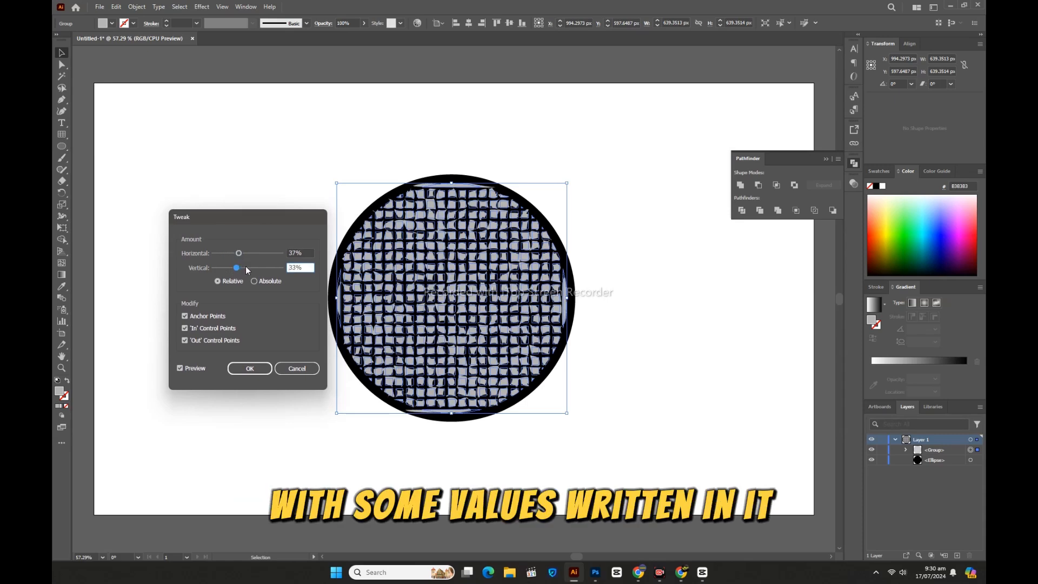
{"action": "left_click", "coordinate": [246, 267]}
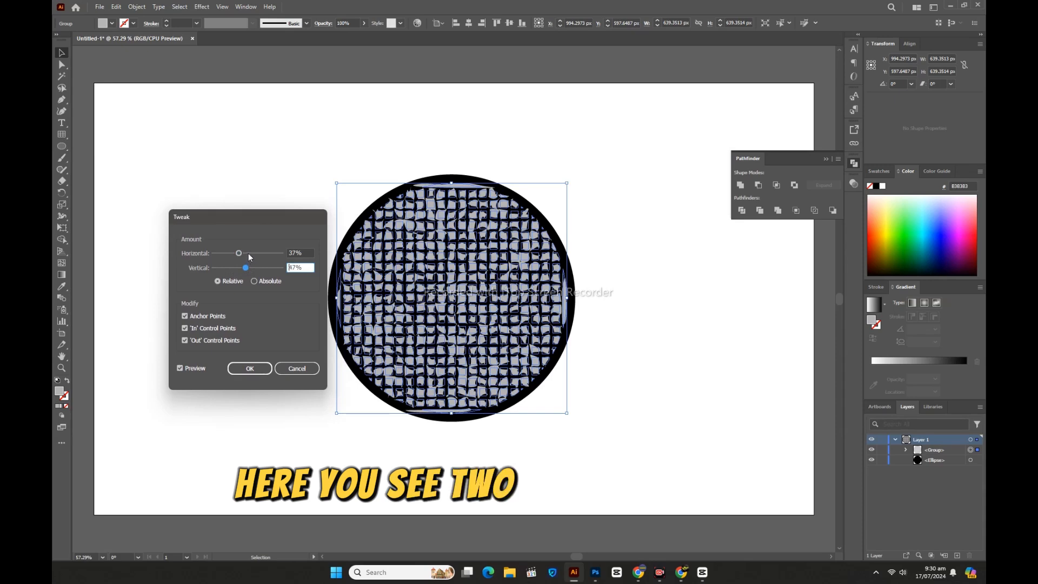
{"action": "left_click", "coordinate": [248, 253]}
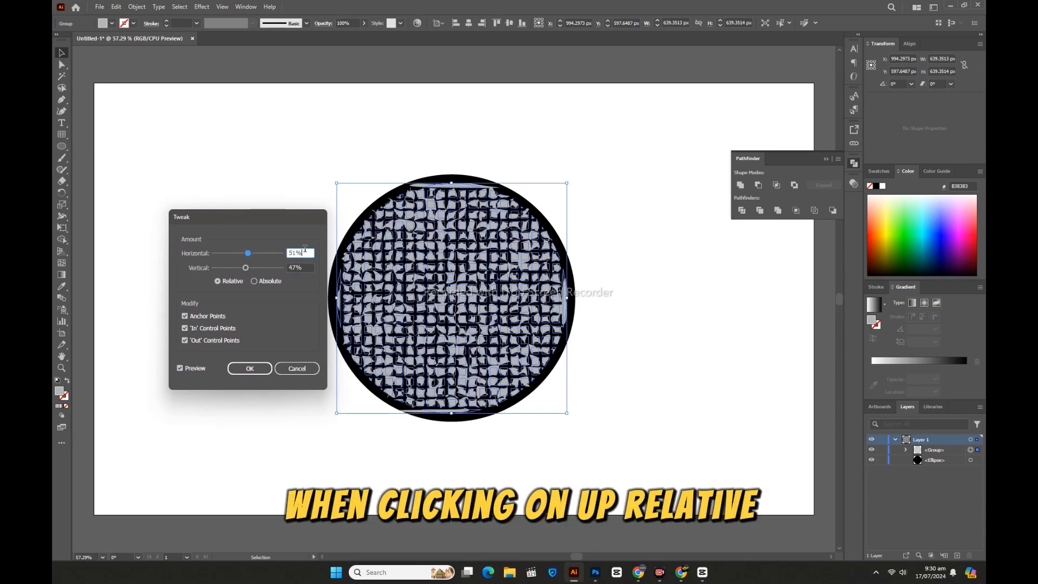
{"action": "key", "text": "Down"}
{"action": "left_click", "coordinate": [304, 267]}
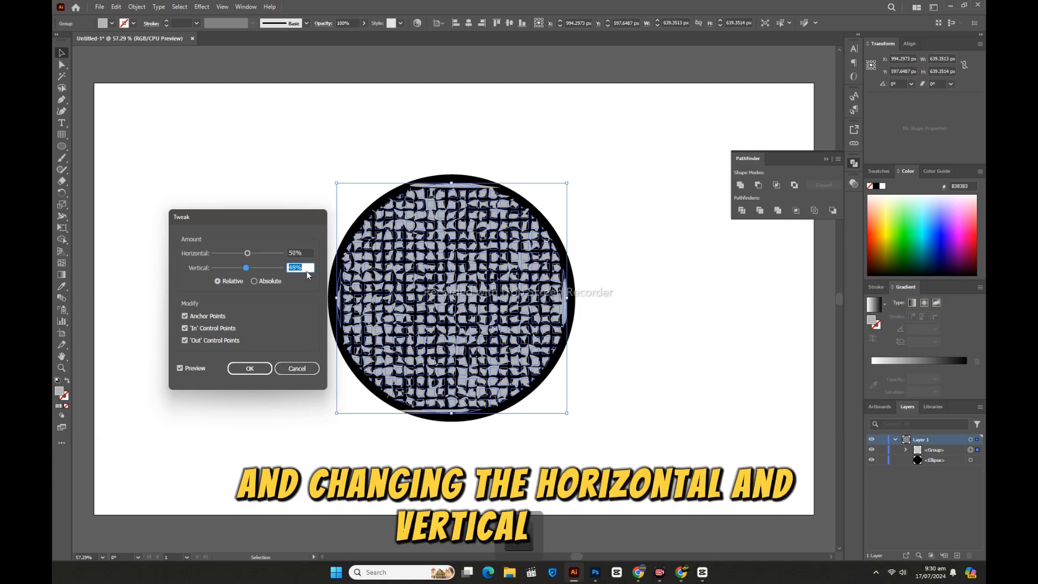
{"action": "key", "text": "Up"}
{"action": "key", "text": "Up"}
{"action": "key", "text": "Up"}
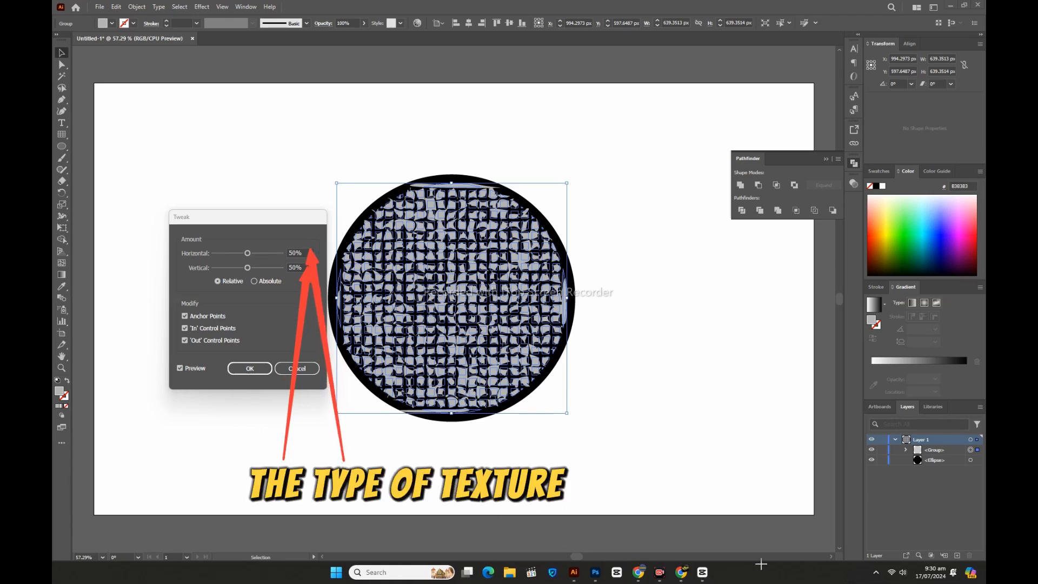
{"action": "left_click", "coordinate": [258, 369]}
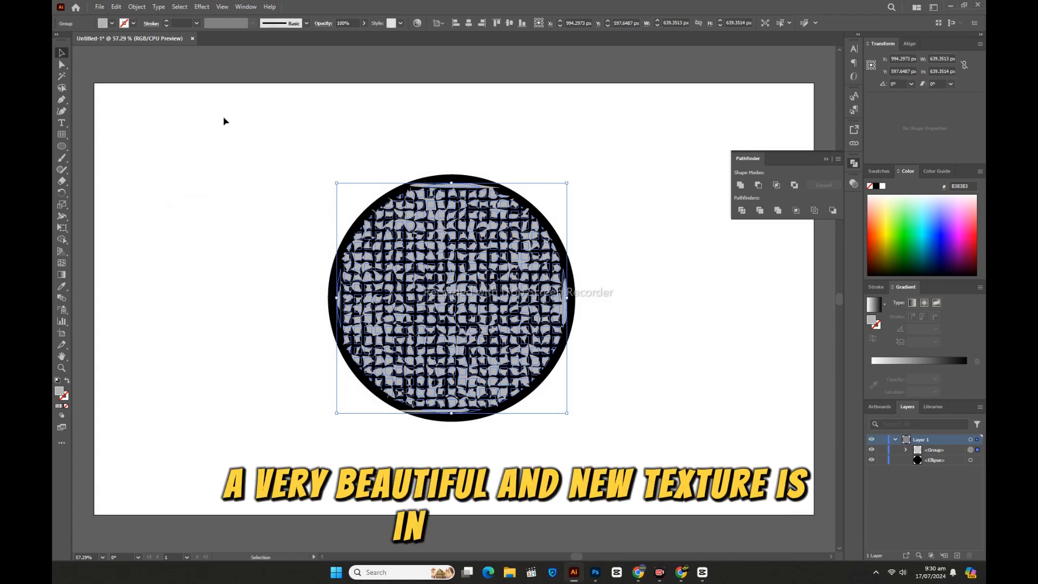
Step: Expand the tweaked grid's appearance and deselect
{"action": "left_click", "coordinate": [136, 6]}
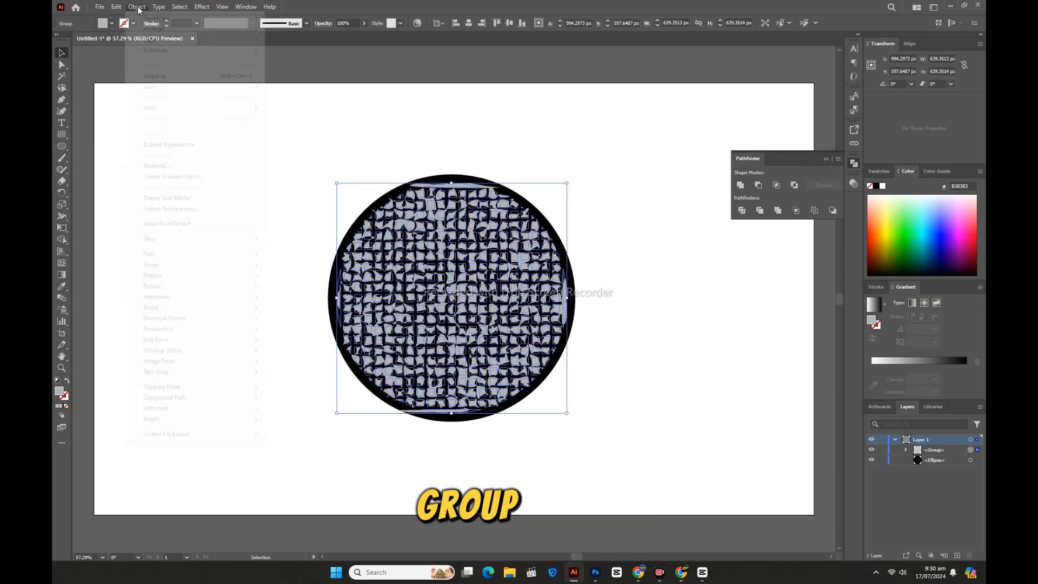
{"action": "left_click", "coordinate": [184, 149]}
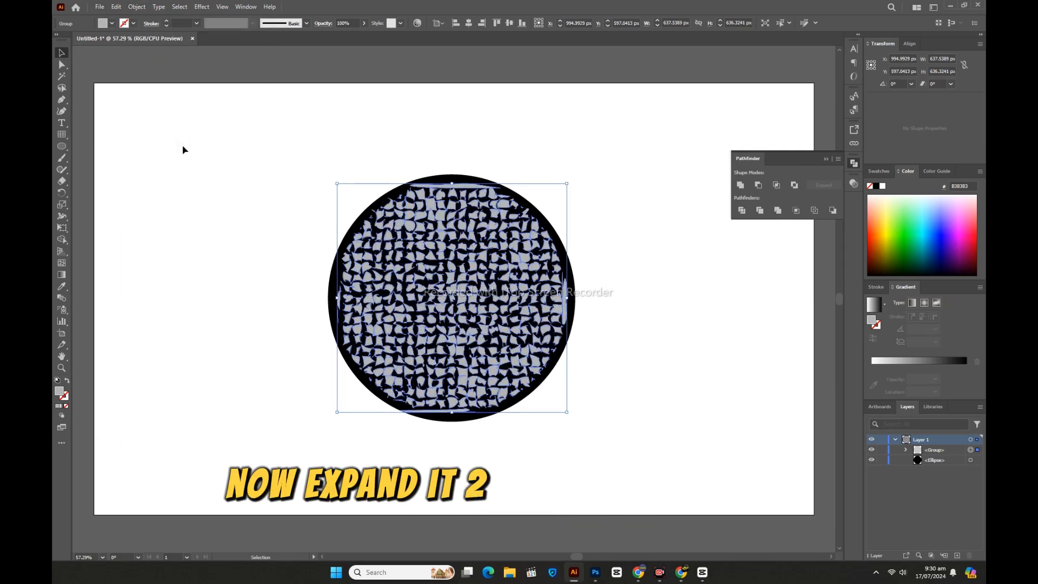
{"action": "left_click", "coordinate": [211, 195]}
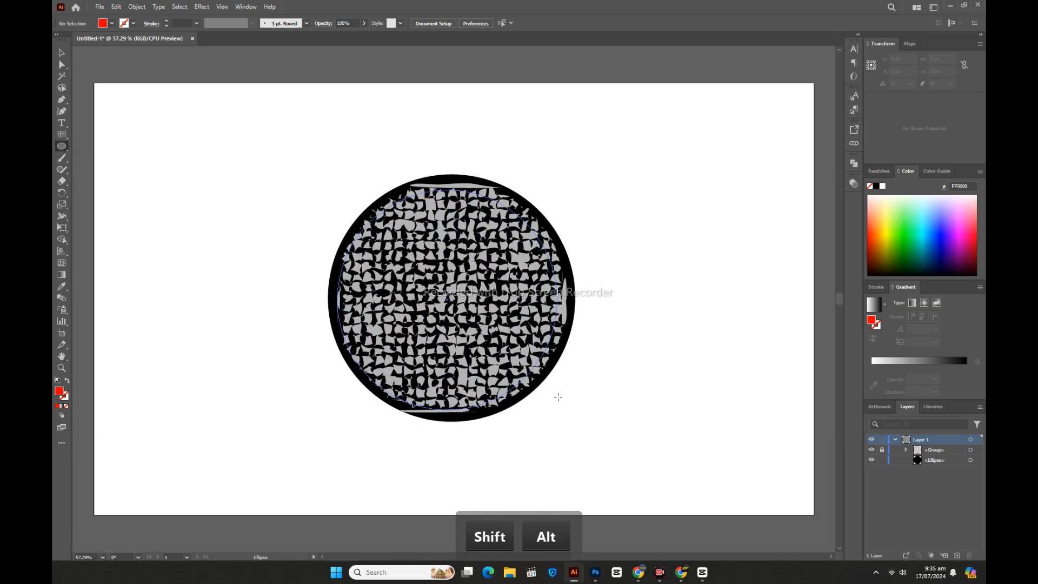
Step: Draw a red circle over the design and nudge it to line up with the black circle
{"action": "left_click_drag", "start_coordinate": [554, 396], "coordinate": [566, 400]}
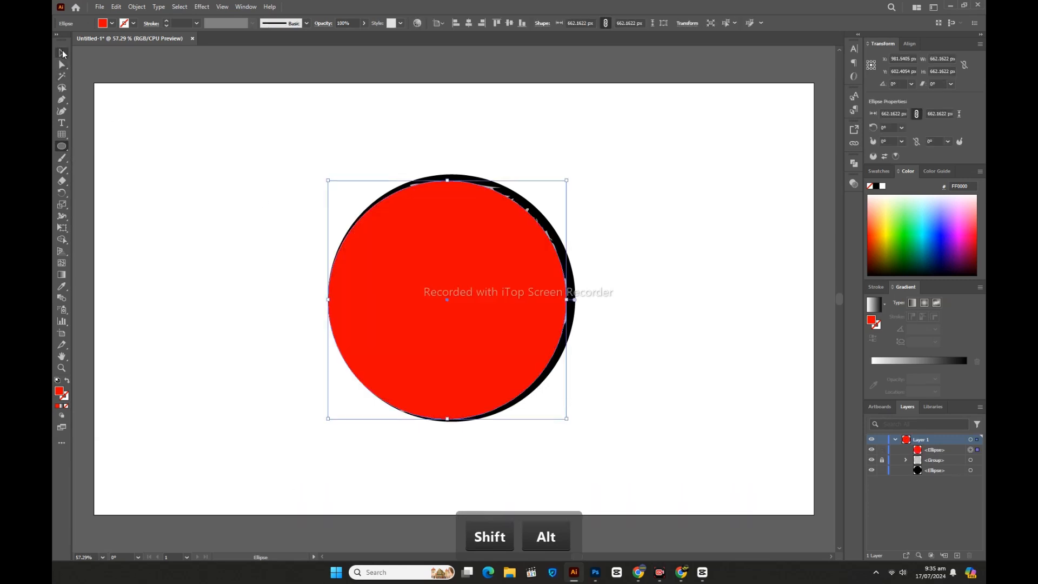
{"action": "left_click_drag", "start_coordinate": [452, 308], "coordinate": [457, 304]}
{"action": "key", "text": "Left"}
{"action": "key", "text": "Left"}
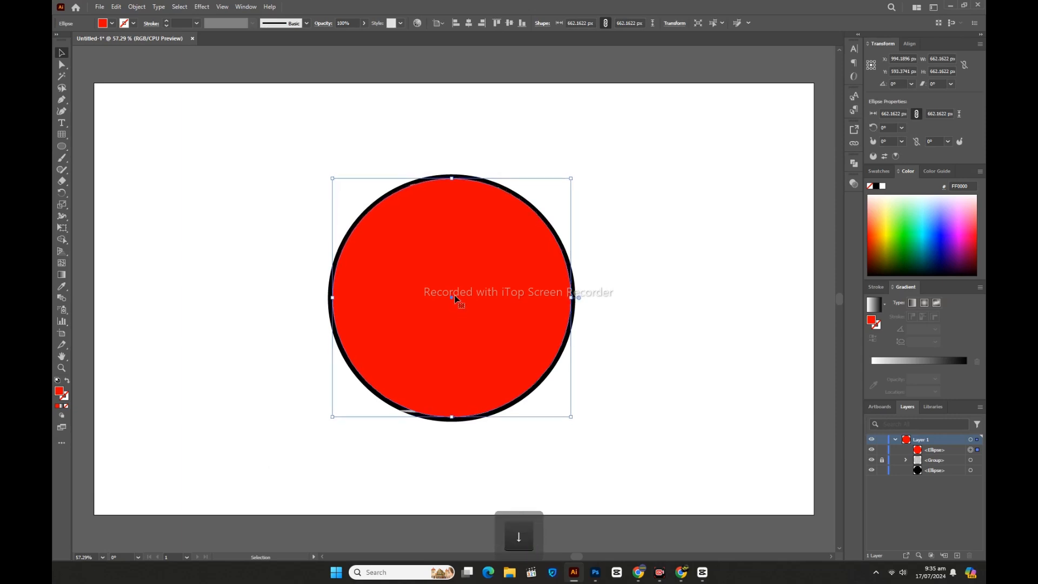
{"action": "key", "text": "Down"}
{"action": "key", "text": "Down"}
{"action": "key", "text": "Down"}
{"action": "key", "text": "Down"}
{"action": "key", "text": "Left"}
Step: Swap the red circle's fill to stroke and set its stroke weight to 40 pt
{"action": "left_click", "coordinate": [67, 380]}
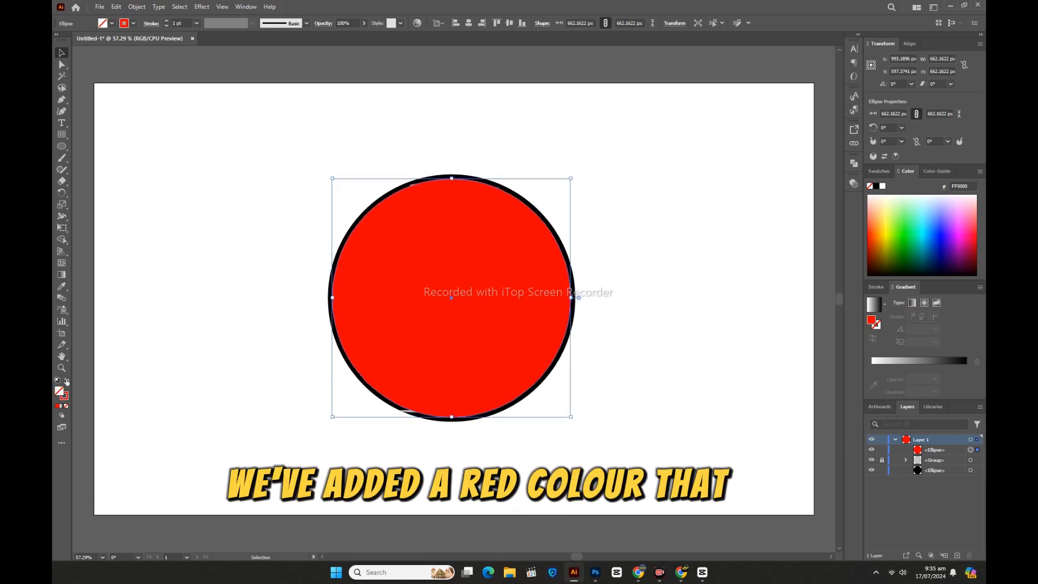
{"action": "left_click", "coordinate": [166, 22]}
{"action": "left_click", "coordinate": [167, 22], "text": "shift"}
{"action": "left_click", "coordinate": [167, 22], "text": "shift"}
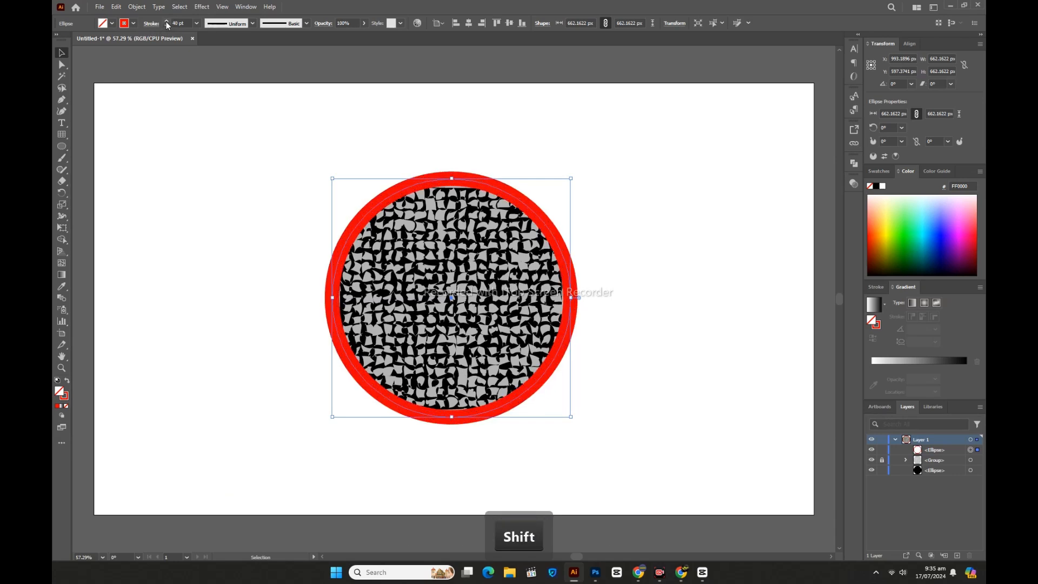
{"action": "left_click", "coordinate": [166, 21], "text": "shift"}
{"action": "left_click", "coordinate": [166, 22], "text": "shift"}
Step: Expand the red stroked circle into a filled ring
{"action": "left_click", "coordinate": [136, 7]}
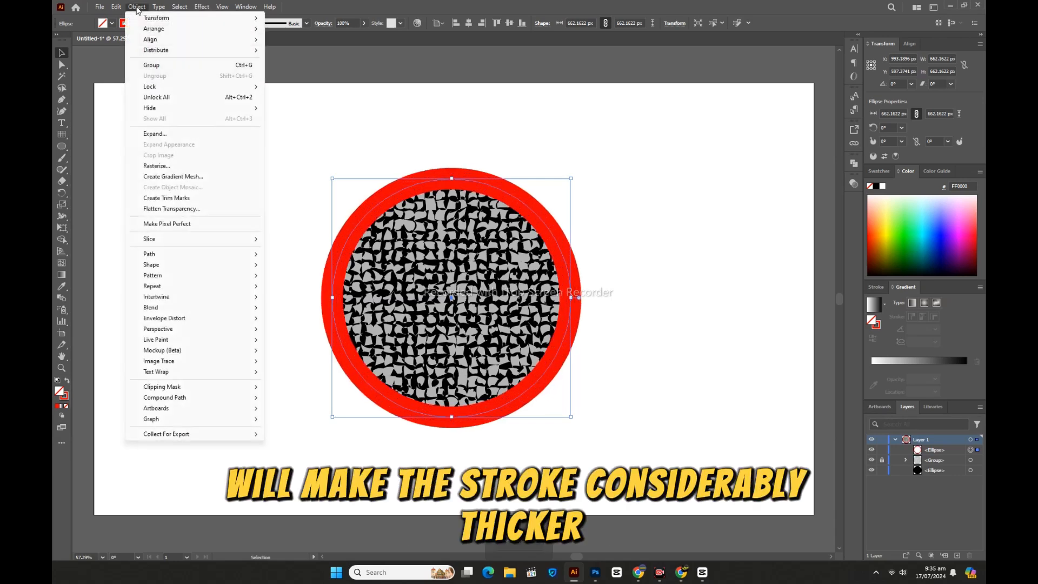
{"action": "left_click", "coordinate": [152, 134]}
{"action": "left_click", "coordinate": [506, 344]}
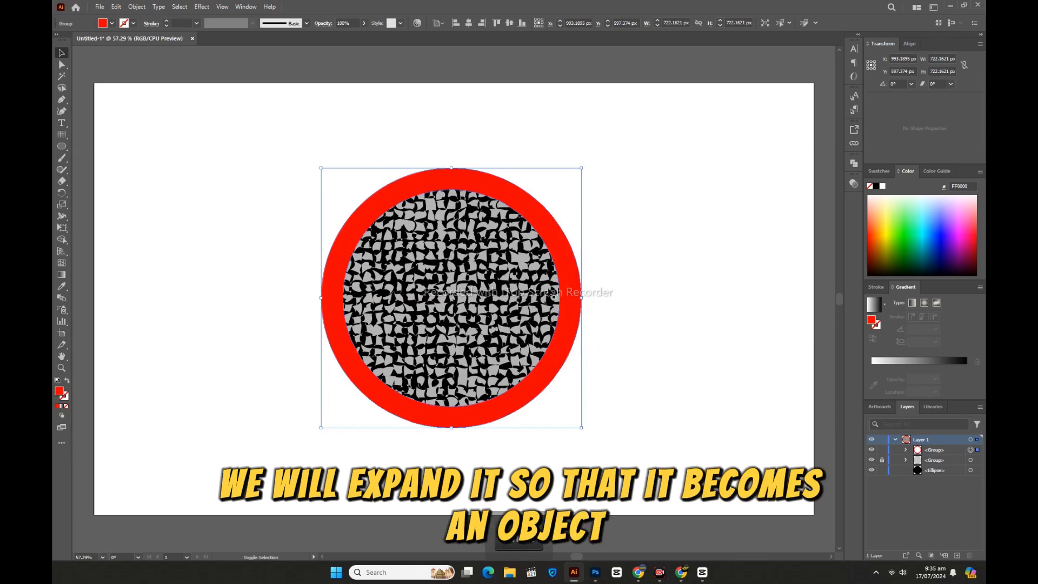
Step: Select the red ring together with the textured grid and apply Pathfinder Divide
{"action": "key", "text": "shift"}
{"action": "left_click", "coordinate": [556, 298], "text": "shift"}
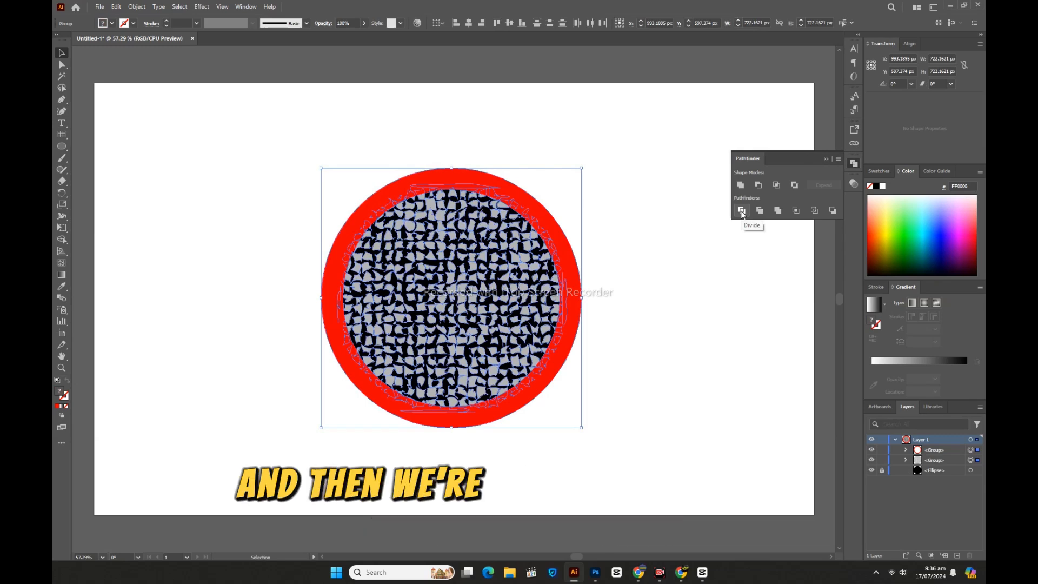
{"action": "left_click", "coordinate": [741, 210]}
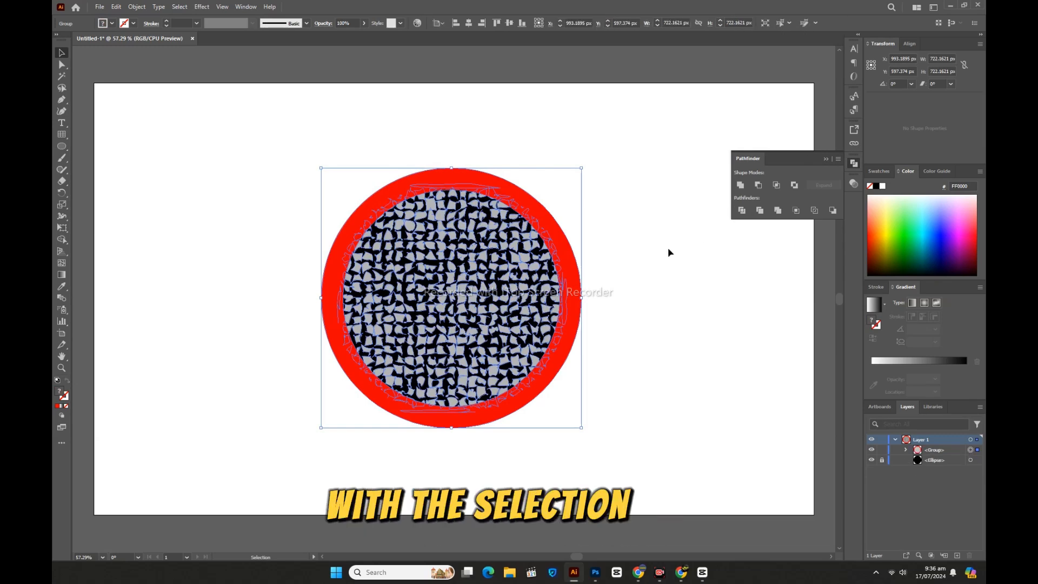
Step: Ungroup the divided pieces and deselect
{"action": "right_click", "coordinate": [599, 283]}
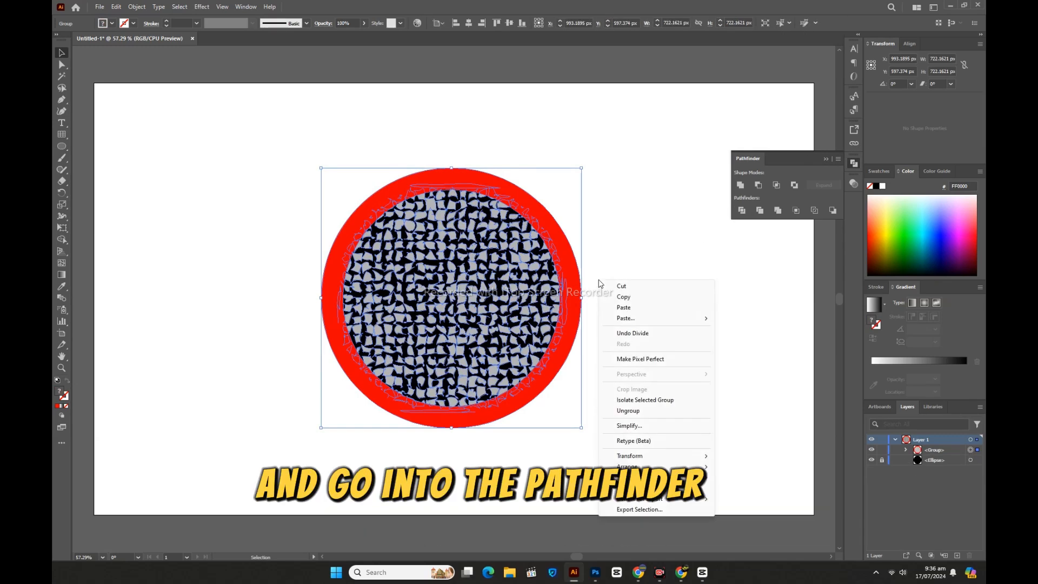
{"action": "left_click", "coordinate": [638, 414]}
{"action": "left_click", "coordinate": [289, 250]}
Step: Select all red pieces with the Magic Wand and delete them
{"action": "left_click", "coordinate": [433, 179]}
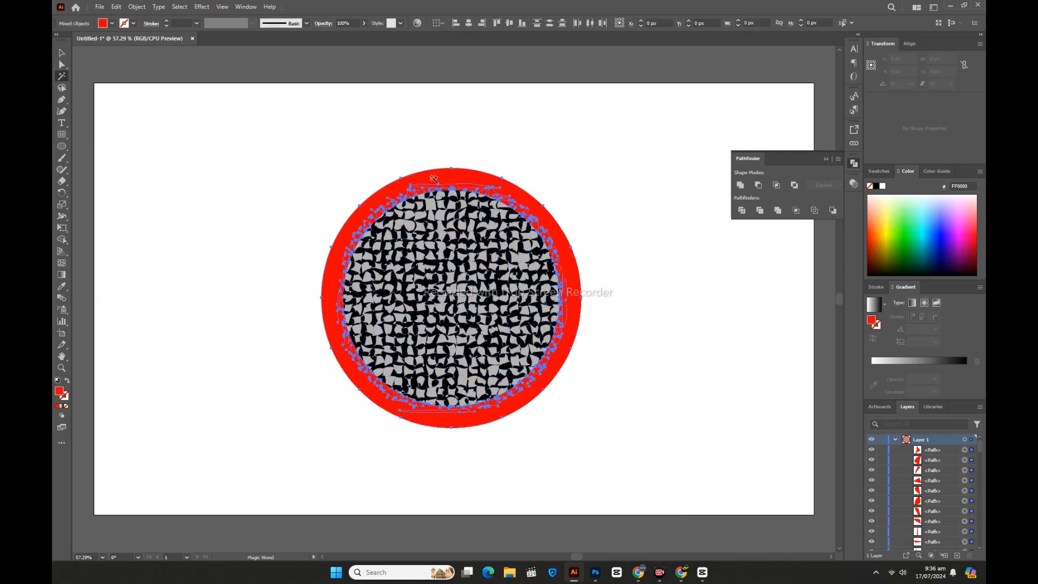
{"action": "key", "text": "Delete"}
Step: Select the gray pieces with the Magic Wand and unite them into one shape
{"action": "left_click", "coordinate": [443, 218]}
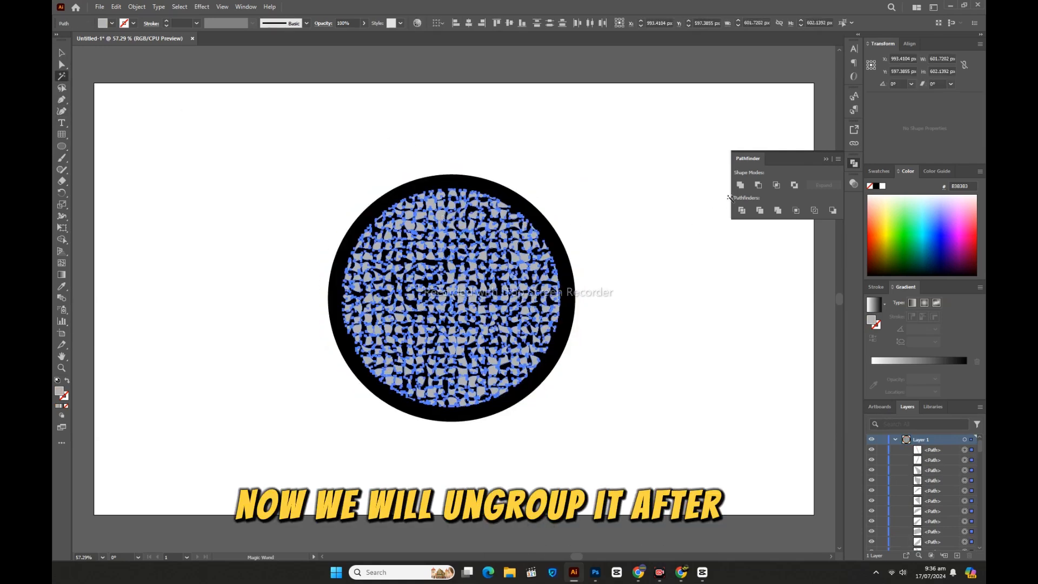
{"action": "left_click", "coordinate": [740, 185]}
Step: Lock the gray group, select the remaining loose pieces and delete them
{"action": "key", "text": "v"}
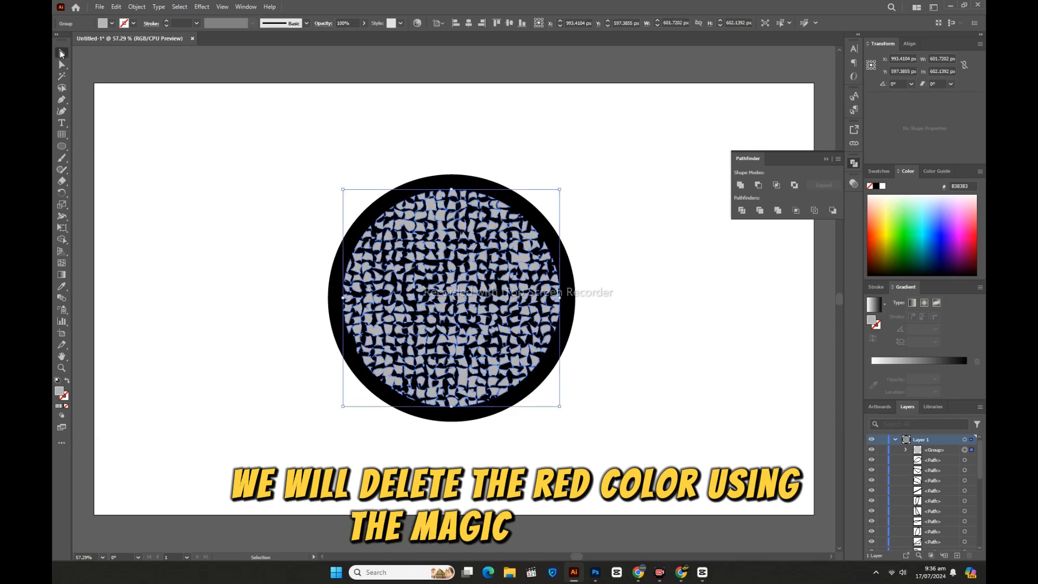
{"action": "left_click", "coordinate": [881, 450]}
{"action": "left_click_drag", "start_coordinate": [274, 147], "coordinate": [649, 459]}
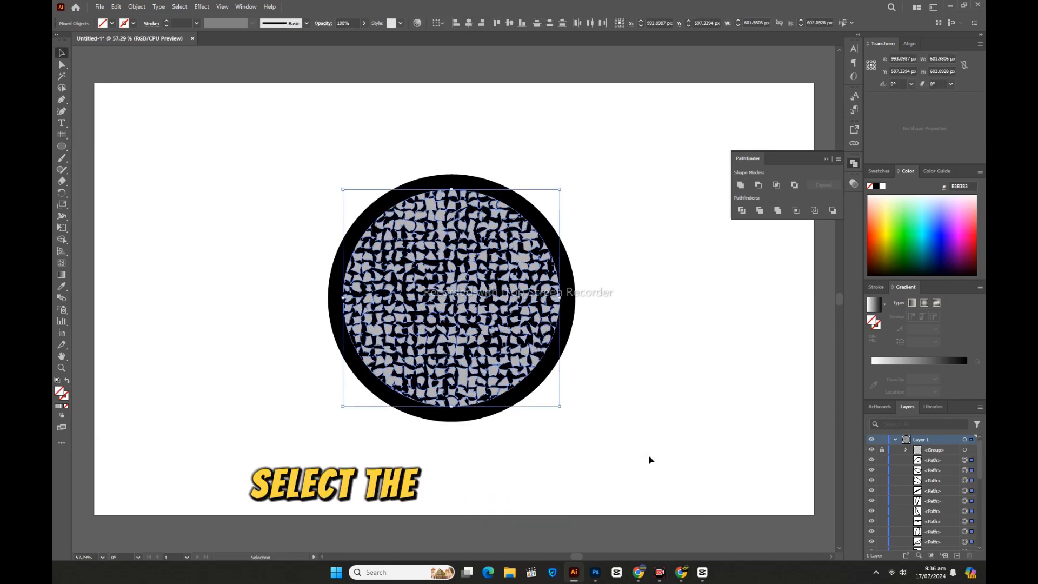
{"action": "key", "text": "Delete"}
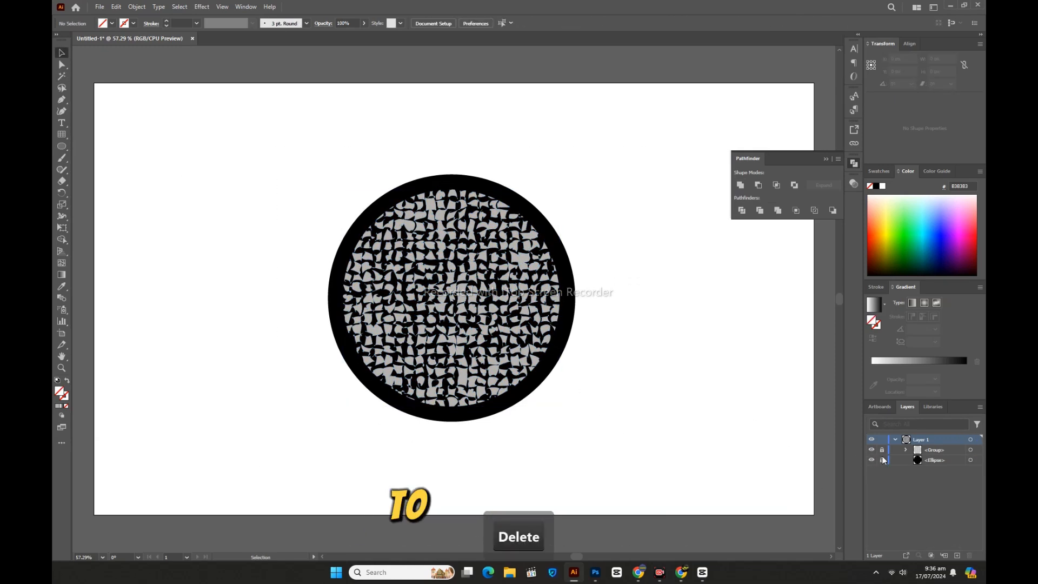
{"action": "left_click_drag", "start_coordinate": [524, 320], "coordinate": [363, 320]}
{"action": "left_click_drag", "start_coordinate": [480, 319], "coordinate": [633, 319]}
{"action": "key", "text": "ctrl+z"}
{"action": "key", "text": "ctrl+z"}
{"action": "key", "text": "ctrl+z"}
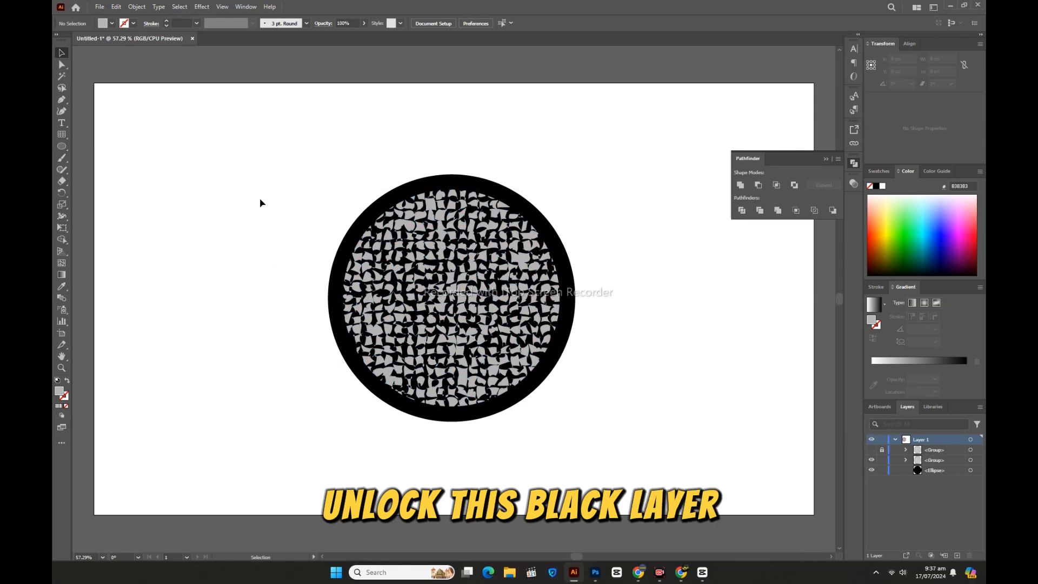
Step: Select the black circle and texture and subtract the texture with Pathfinder Minus Front
{"action": "left_click_drag", "start_coordinate": [265, 174], "coordinate": [653, 444]}
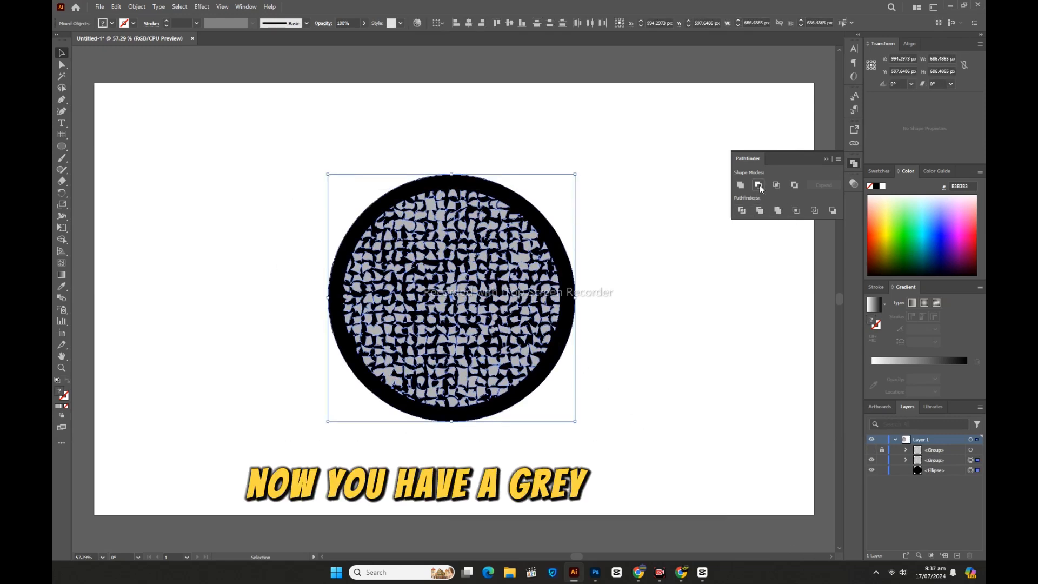
{"action": "left_click", "coordinate": [759, 185]}
{"action": "left_click", "coordinate": [647, 305]}
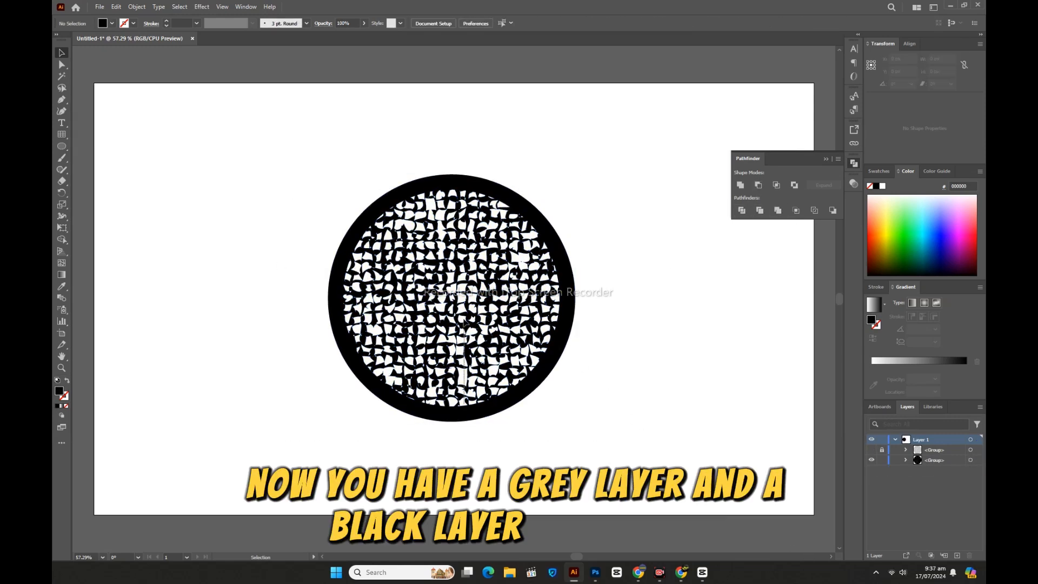
Step: Select the black textured shape and centre it horizontally and vertically on the artboard
{"action": "left_click", "coordinate": [463, 323]}
{"action": "mouse_move", "coordinate": [464, 323]}
{"action": "left_mouse_down"}
{"action": "mouse_move", "coordinate": [440, 142]}
{"action": "mouse_move", "coordinate": [469, 333]}
{"action": "left_mouse_up"}
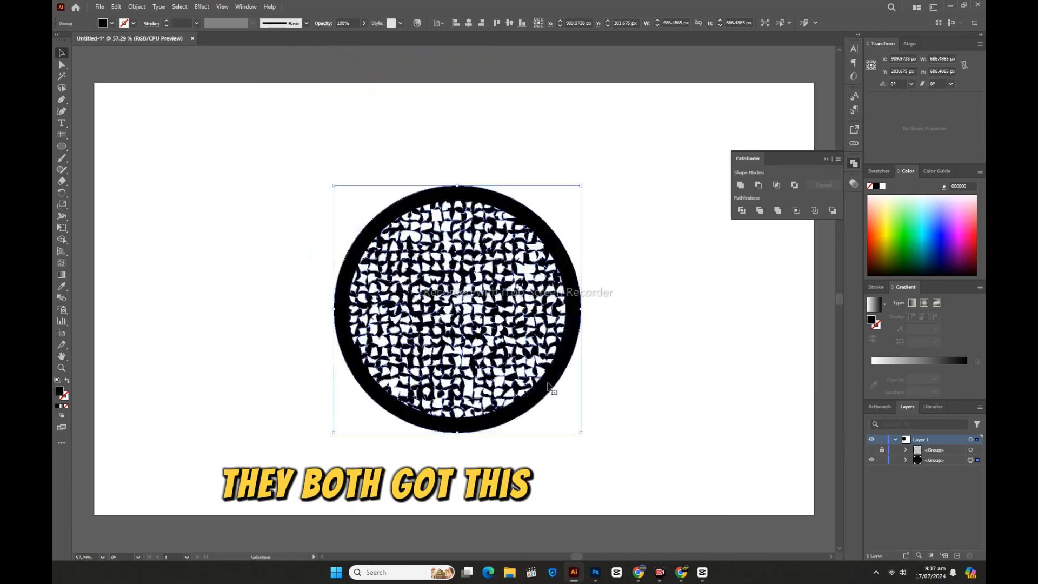
{"action": "left_click", "coordinate": [469, 23]}
{"action": "left_click", "coordinate": [509, 22]}
Step: Try several swatch fill colours on the black textured shape, ending on black
{"action": "left_click", "coordinate": [103, 24]}
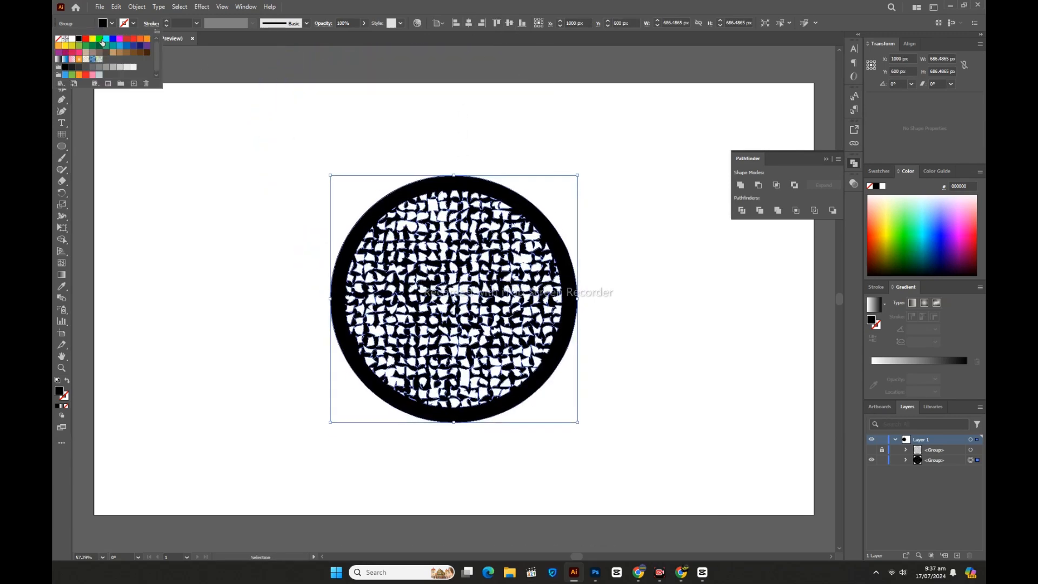
{"action": "left_click", "coordinate": [106, 39]}
{"action": "left_click", "coordinate": [120, 52]}
{"action": "left_click", "coordinate": [100, 52]}
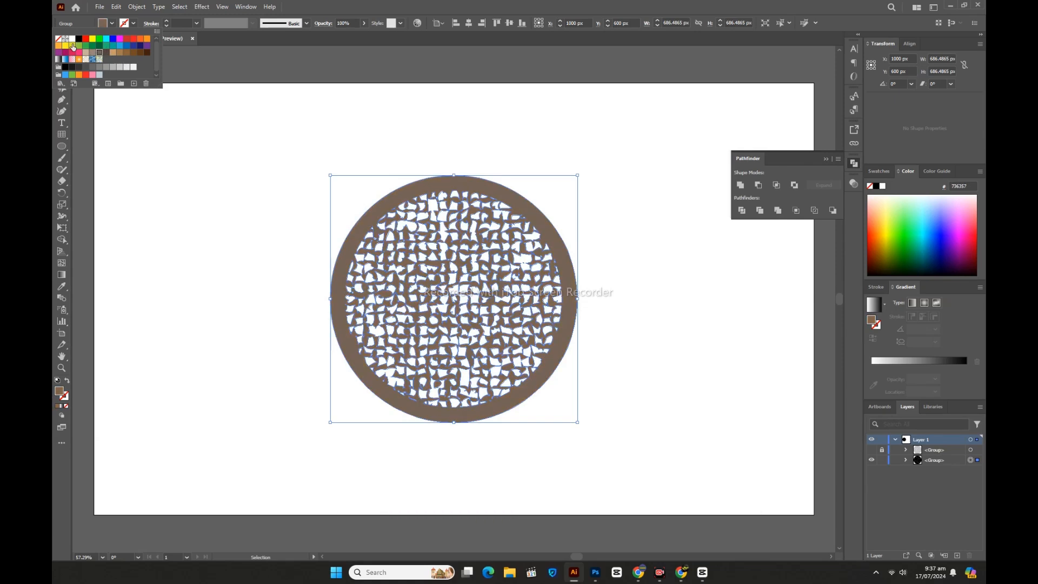
{"action": "left_click", "coordinate": [85, 45]}
{"action": "left_click", "coordinate": [113, 45]}
{"action": "left_click", "coordinate": [126, 39]}
{"action": "left_click", "coordinate": [79, 39]}
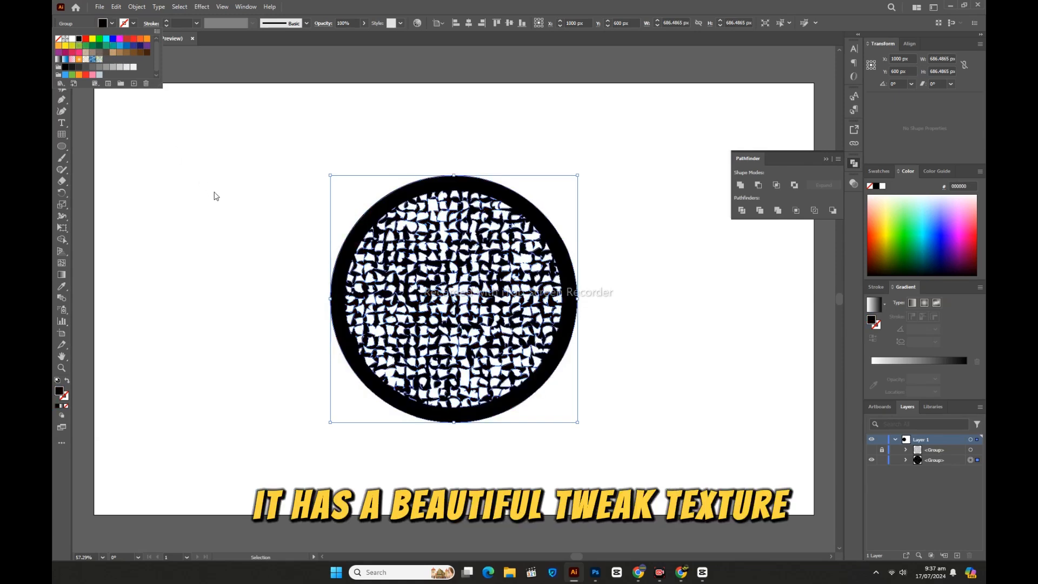
Step: Deselect the textured circle, then select the black background rectangle behind the five textured shapes and collapse the Pathfinder panel
{"action": "left_click", "coordinate": [214, 196]}
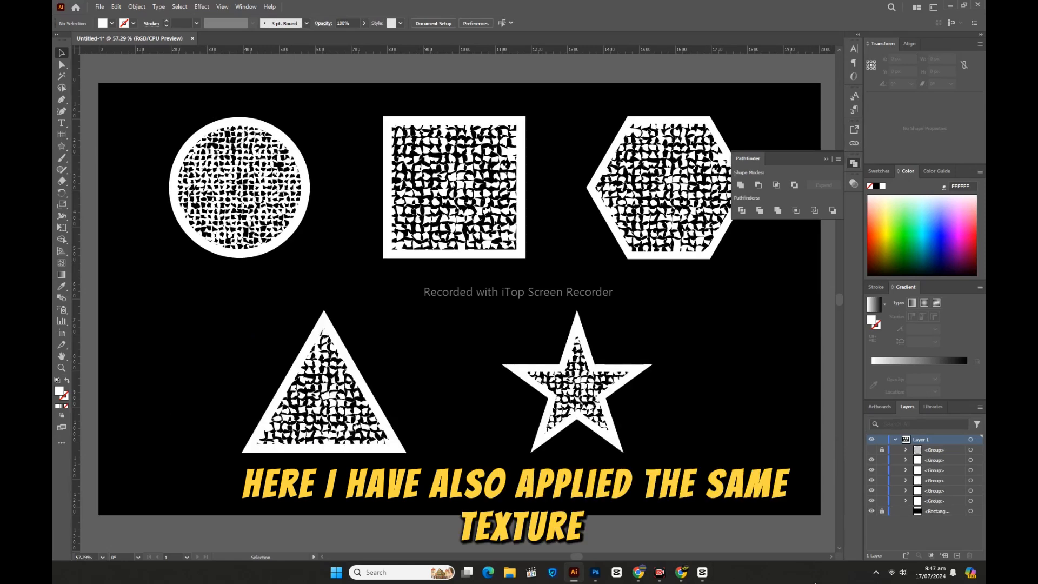
{"action": "left_click", "coordinate": [709, 478]}
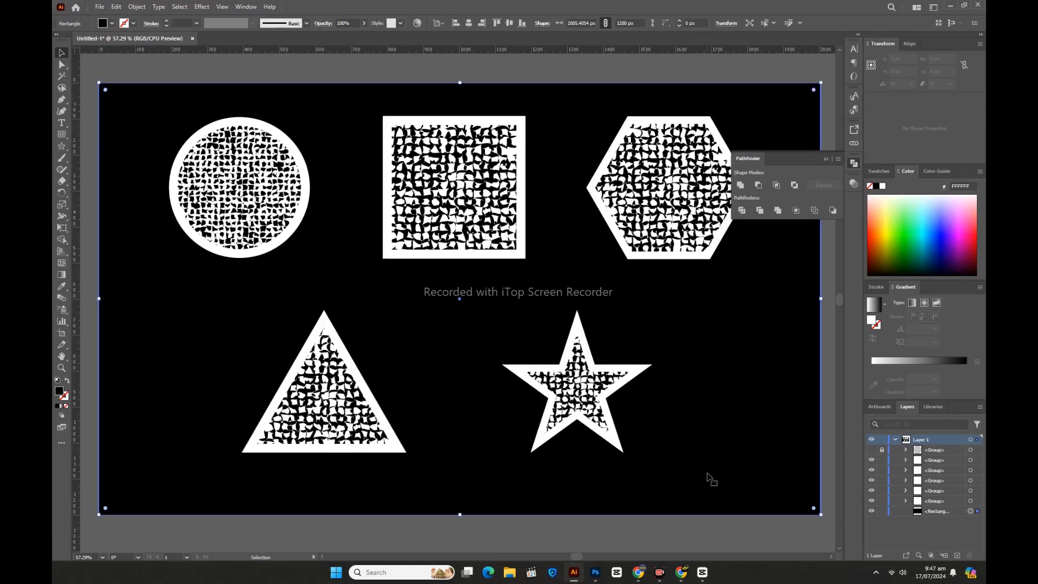
{"action": "left_click", "coordinate": [826, 159]}
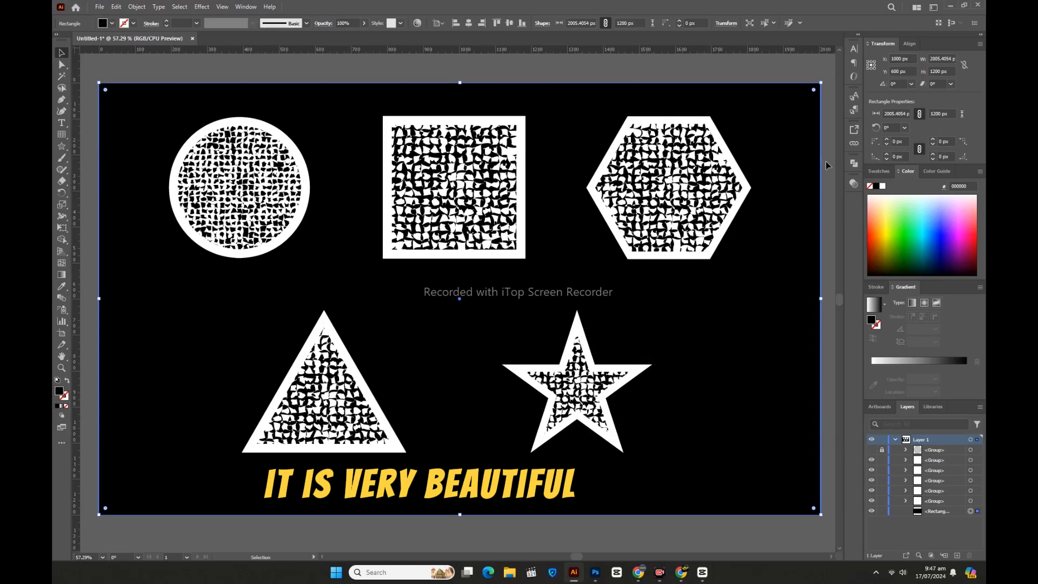
Step: Try several fill colours from the colour spectrum on the background rectangle, ending on a near-black colour
{"action": "left_click", "coordinate": [877, 211]}
{"action": "left_click", "coordinate": [896, 219]}
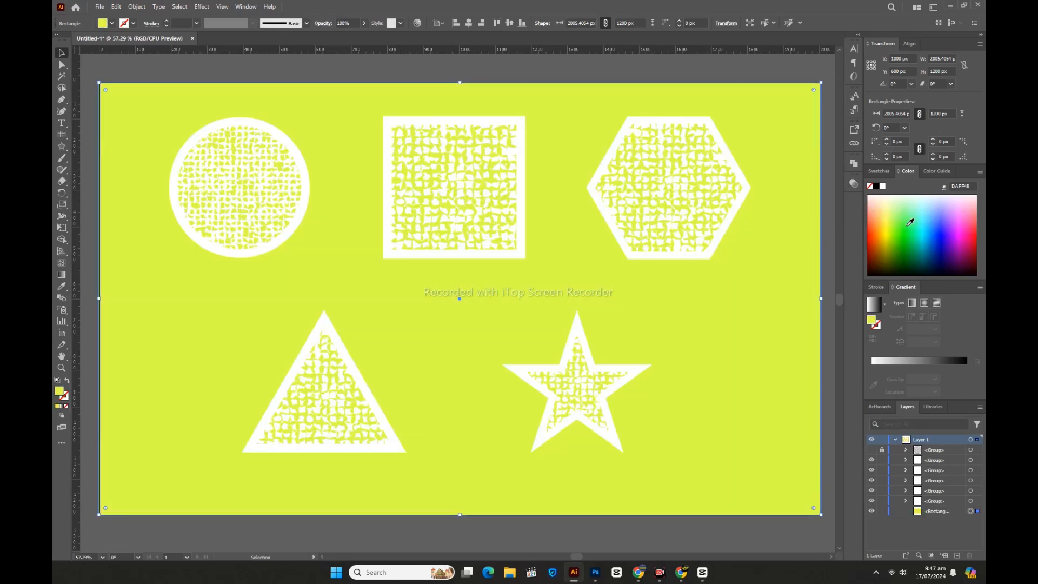
{"action": "left_click", "coordinate": [917, 223]}
{"action": "left_click", "coordinate": [928, 250]}
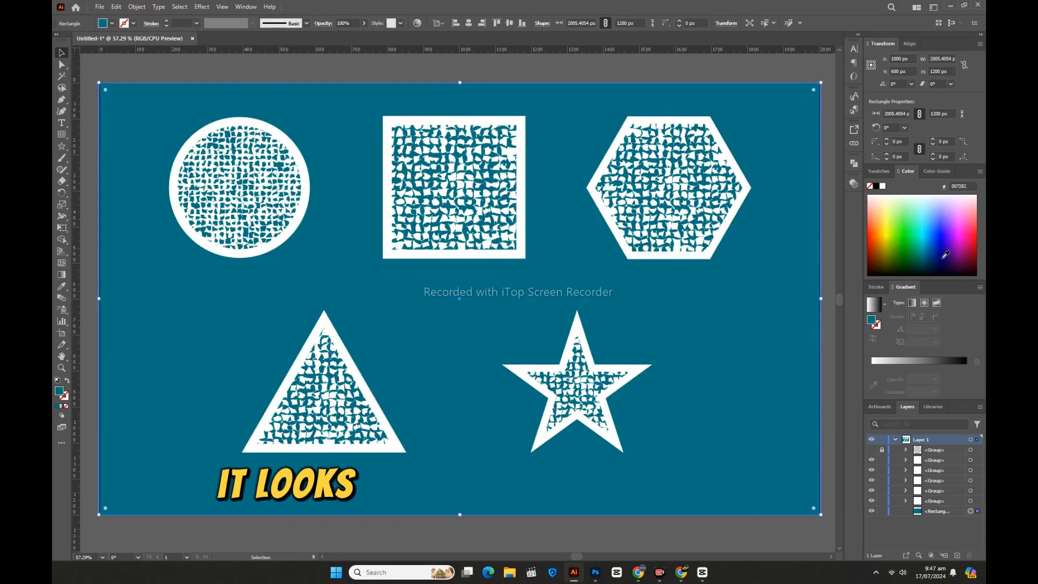
{"action": "left_click", "coordinate": [955, 255]}
{"action": "left_click", "coordinate": [972, 238]}
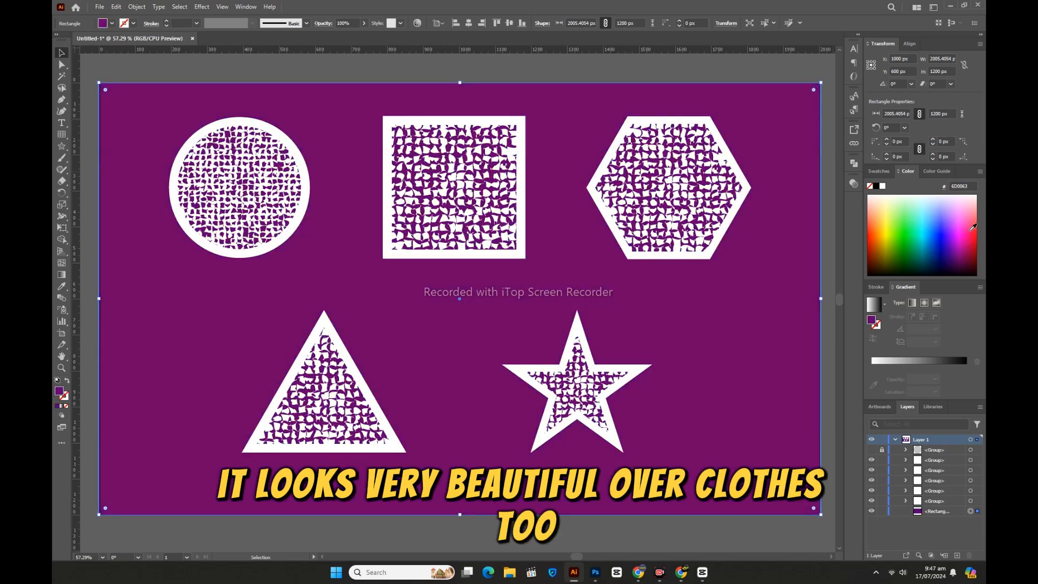
{"action": "left_click", "coordinate": [971, 227]}
{"action": "left_click", "coordinate": [966, 224]}
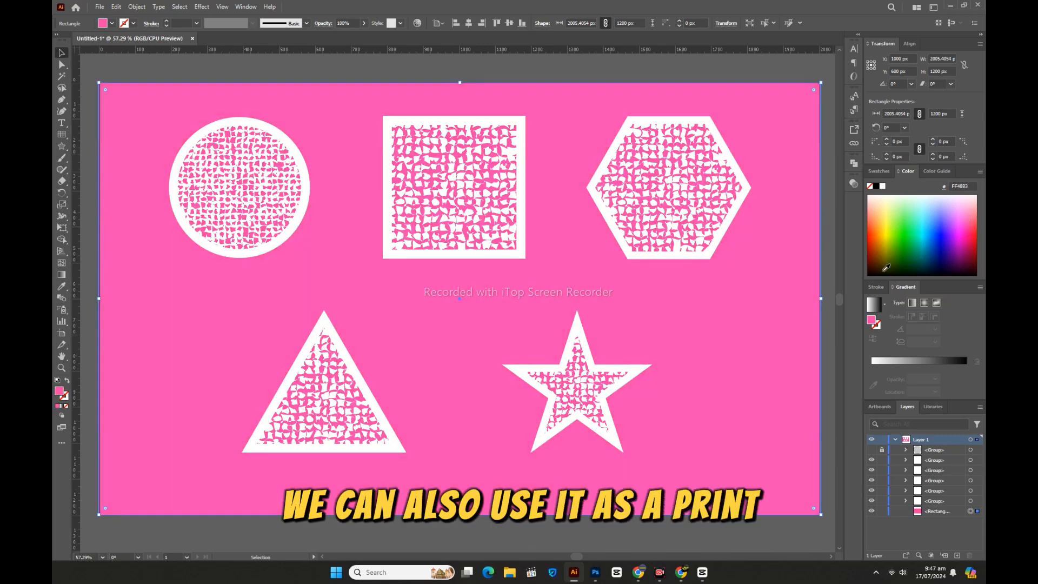
{"action": "left_click", "coordinate": [884, 268]}
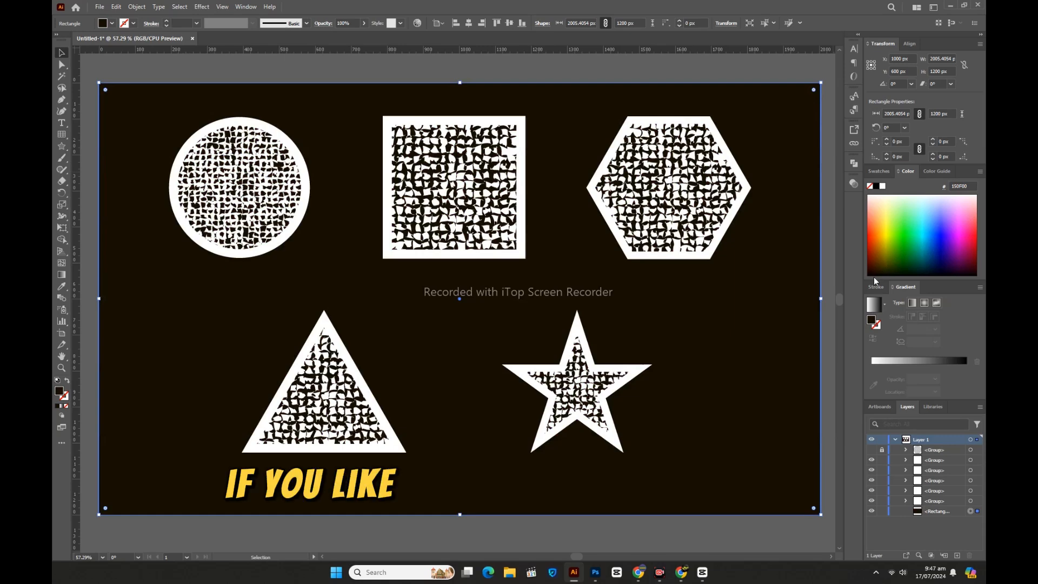
{"action": "left_click", "coordinate": [874, 272]}
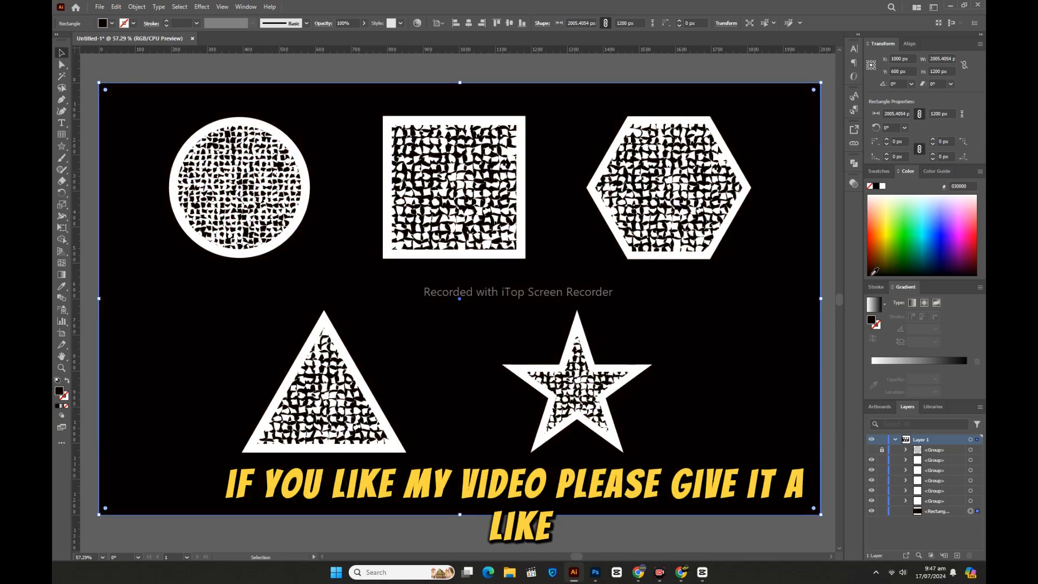